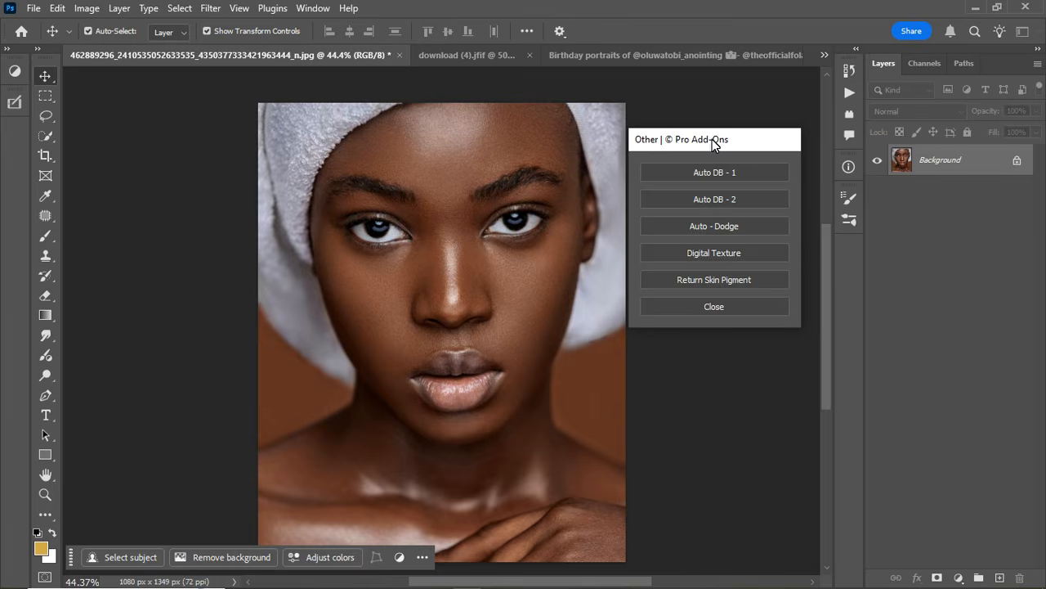
# Apply the Auto DB - 1 add-on to the towel portrait and keep its settings dialog clear of the photo.
pyautogui.moveTo(737, 144)
pyautogui.mouseDown()
pyautogui.moveTo(730, 163)
pyautogui.moveTo(744, 157)
pyautogui.mouseUp()
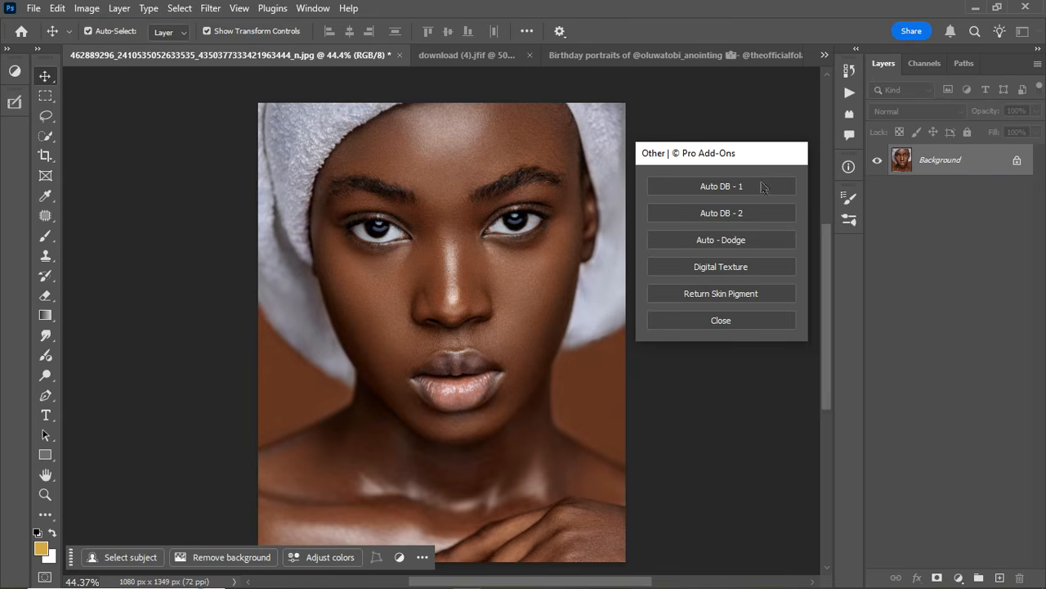
pyautogui.moveTo(763, 158); pyautogui.dragTo(761, 122)
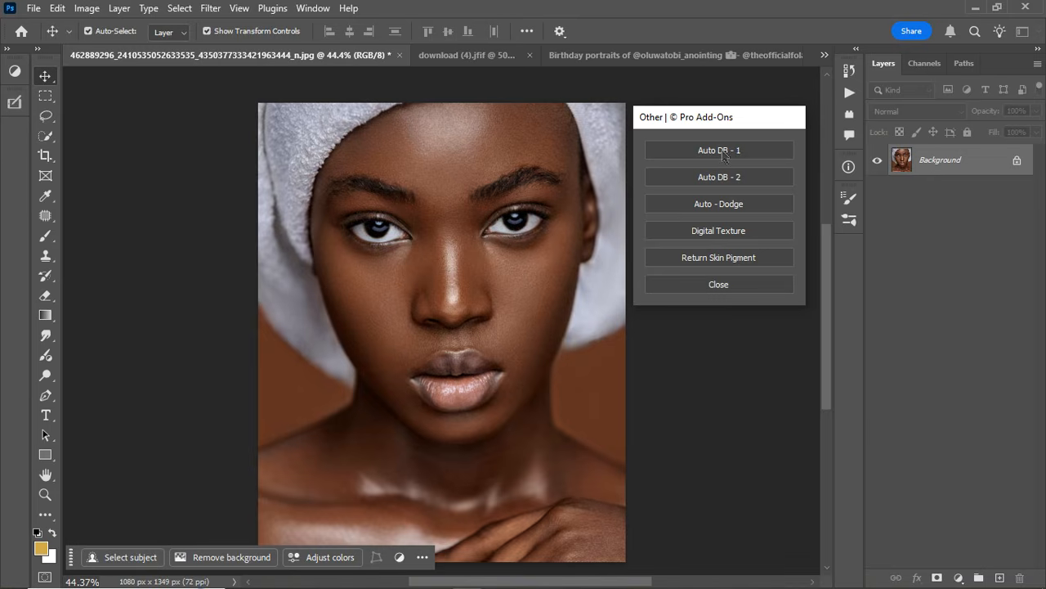
pyautogui.click(724, 156)
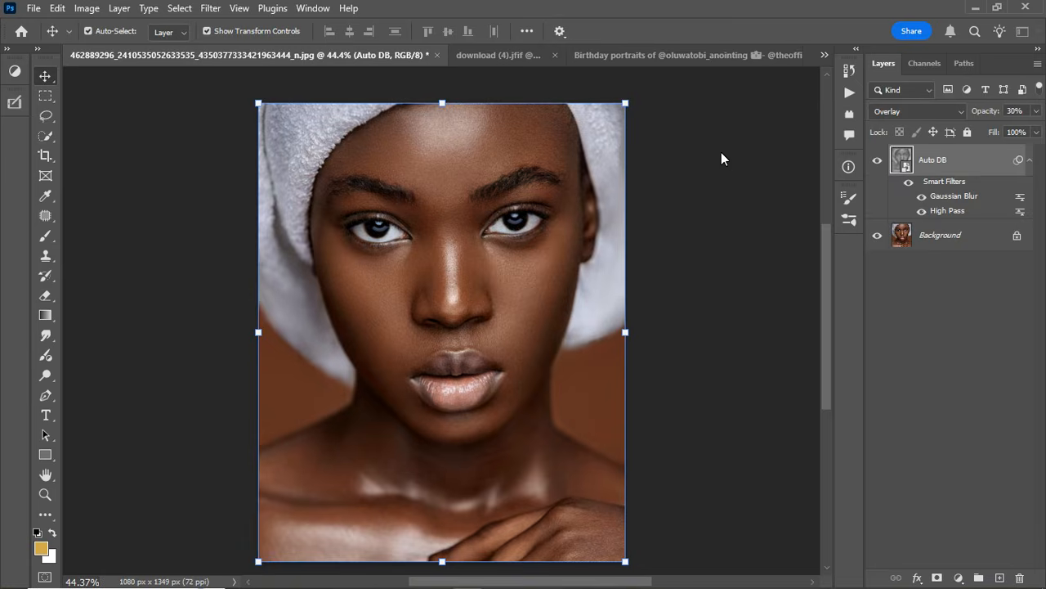
pyautogui.moveTo(472, 211); pyautogui.dragTo(673, 171)
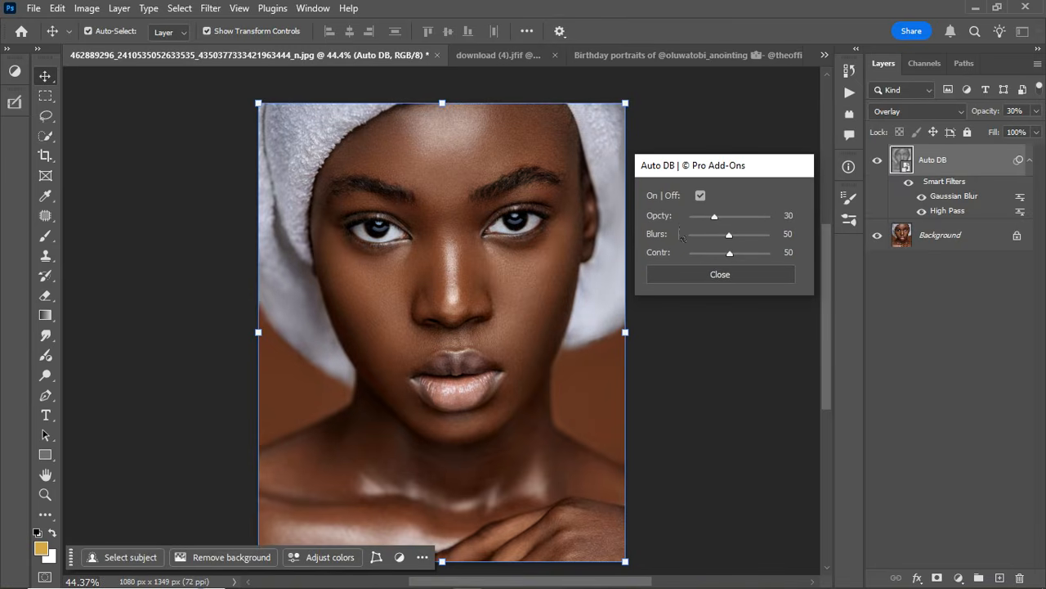
# Toggle the Auto DB effect off and on to compare the towel portrait before and after.
pyautogui.click(701, 196)
pyautogui.click(701, 196)
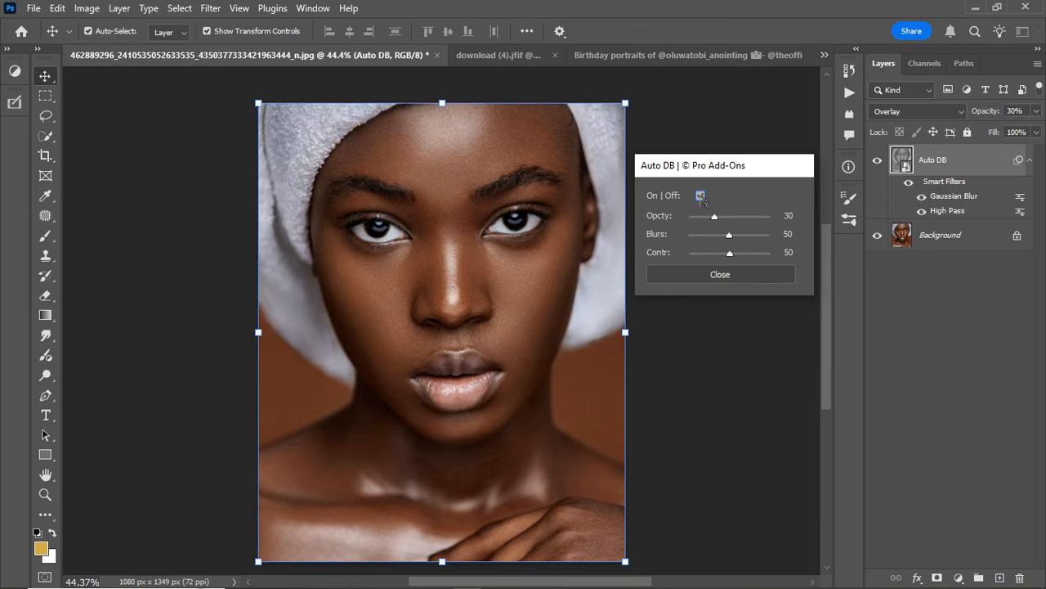
pyautogui.click(701, 196)
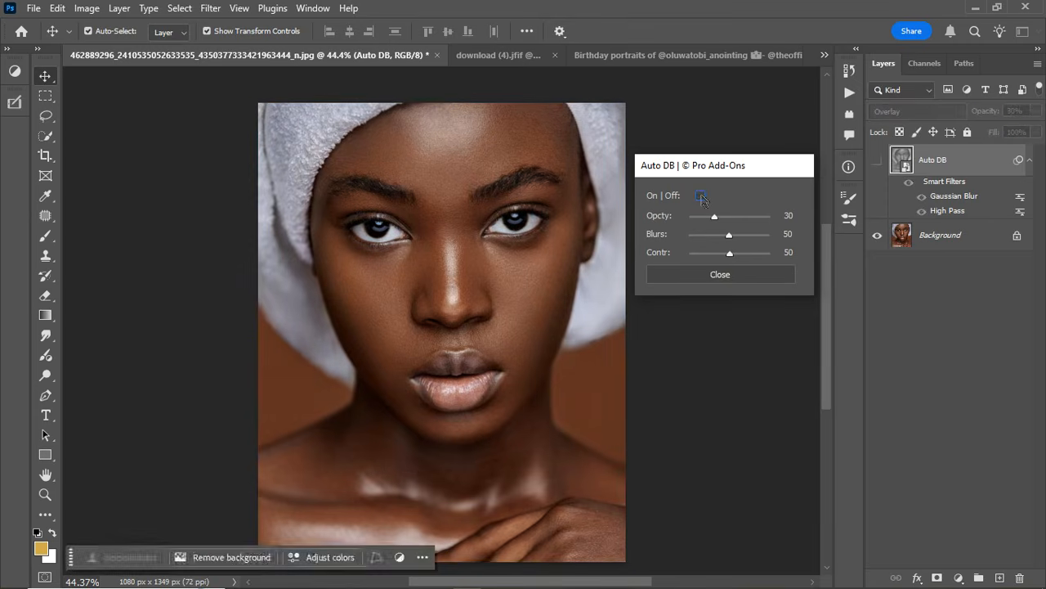
pyautogui.click(701, 196)
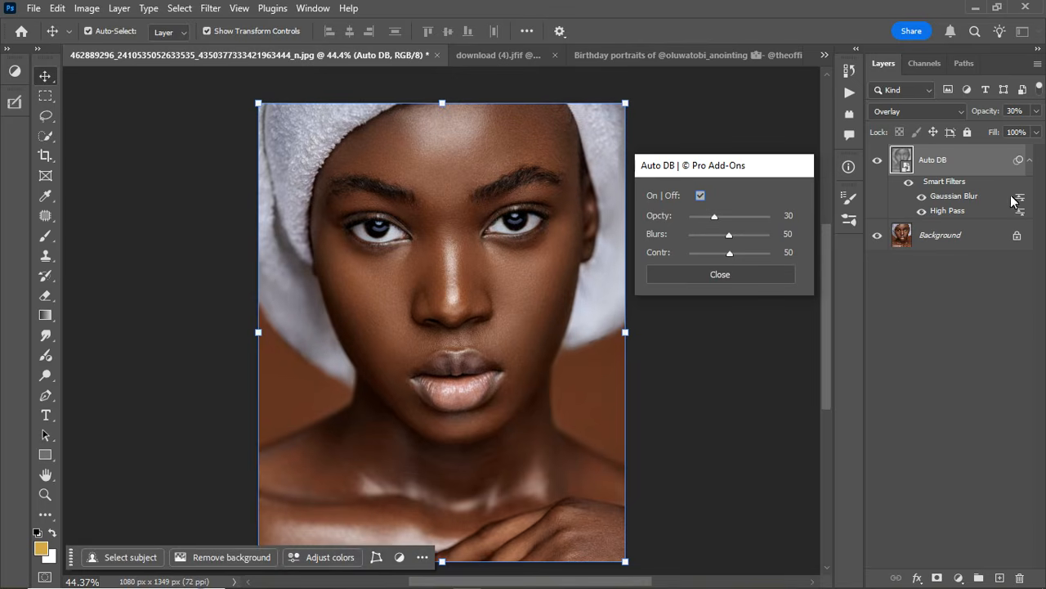
pyautogui.click(699, 199)
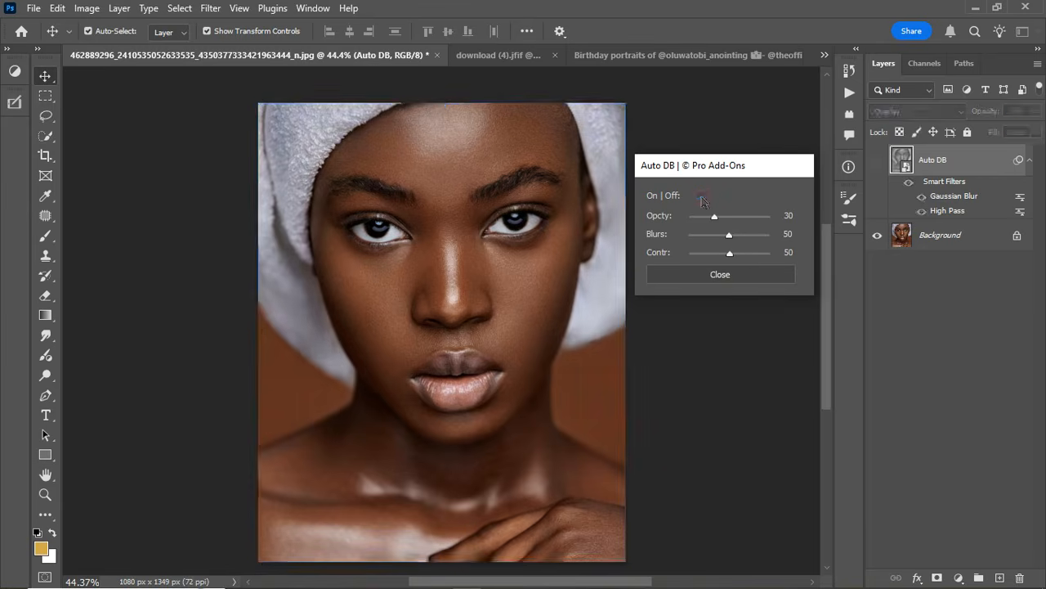
pyautogui.click(877, 163)
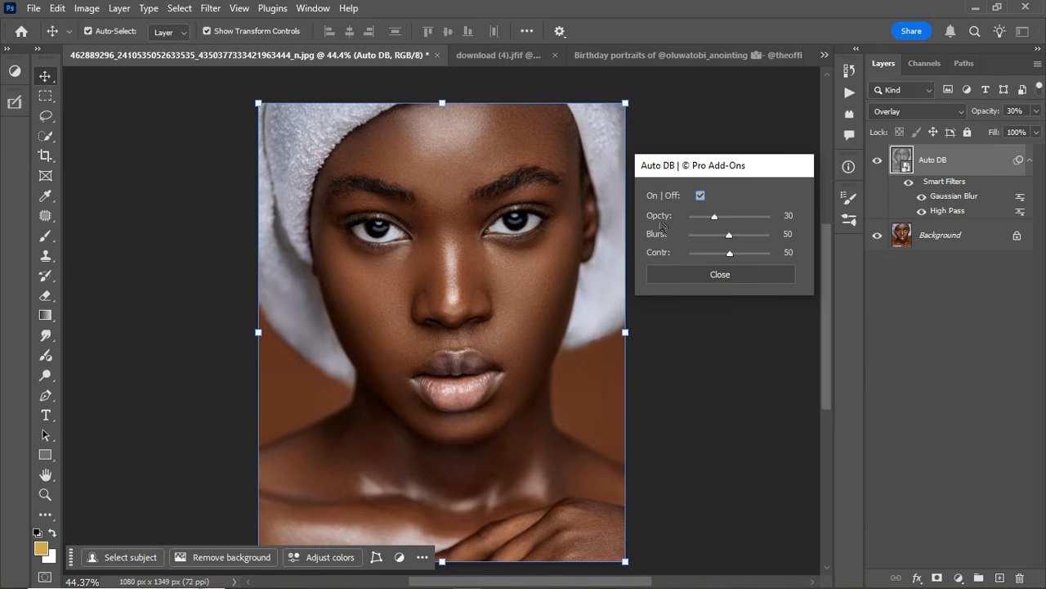
# Try the Auto DB effect at opacity 46 and blur 84, comparing it with the original portrait.
pyautogui.moveTo(715, 222); pyautogui.dragTo(759, 223)
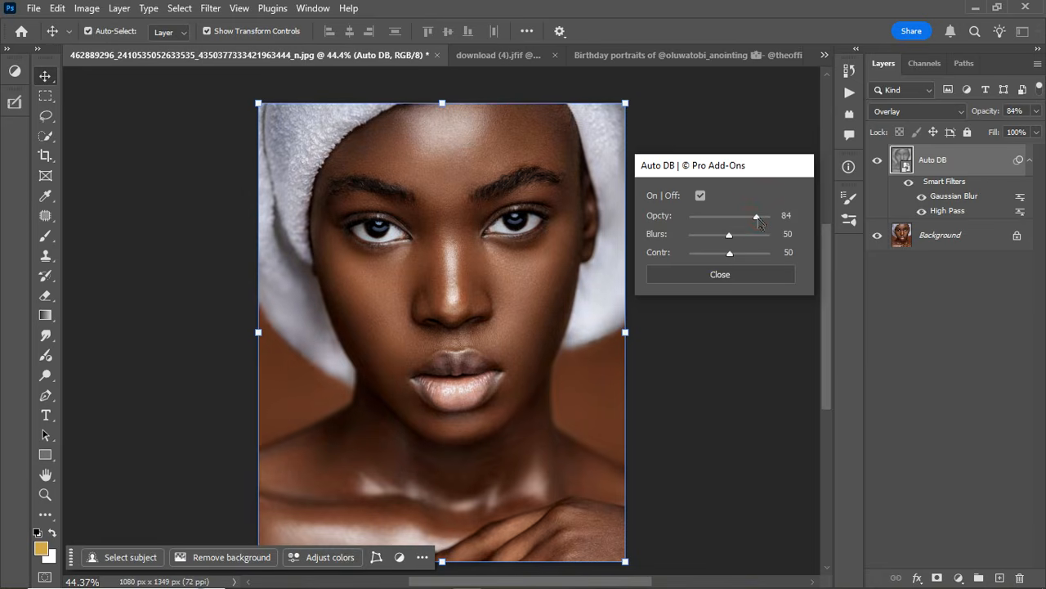
pyautogui.moveTo(759, 222); pyautogui.dragTo(736, 220)
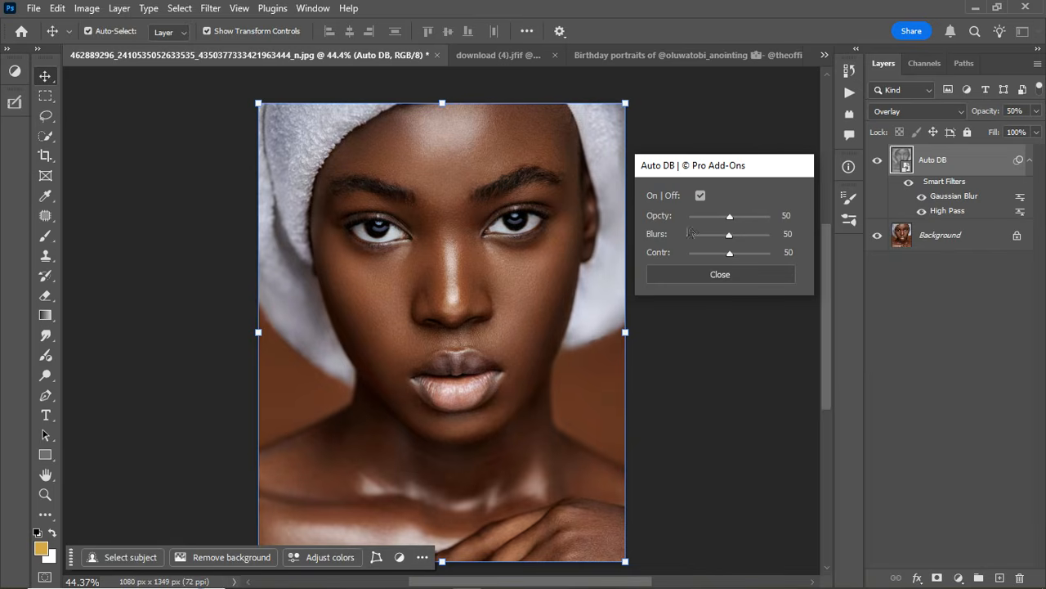
pyautogui.moveTo(730, 219); pyautogui.dragTo(742, 243)
pyautogui.moveTo(741, 239); pyautogui.dragTo(706, 238)
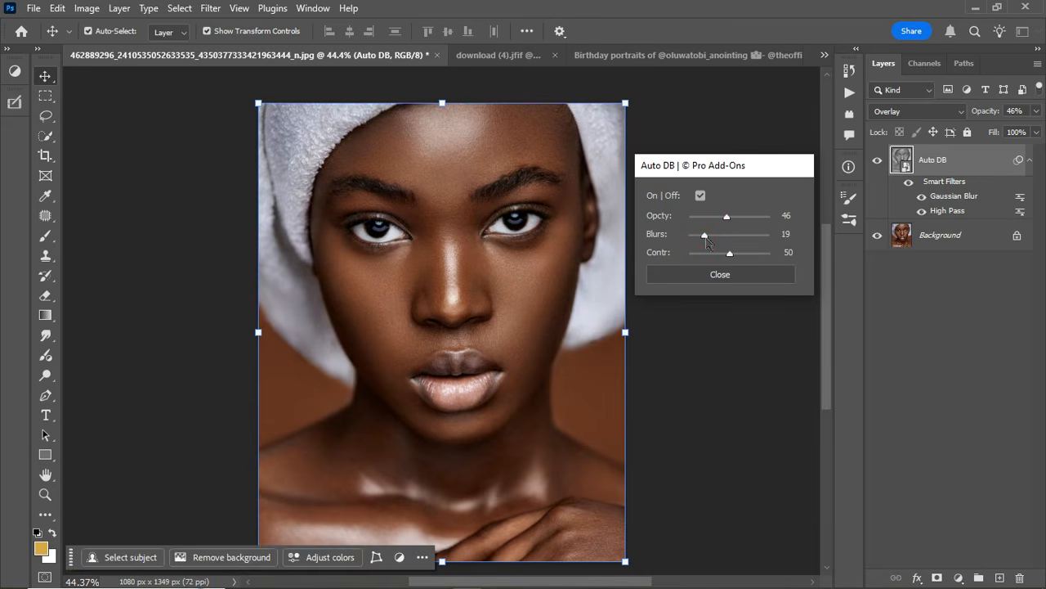
pyautogui.moveTo(707, 238); pyautogui.dragTo(761, 239)
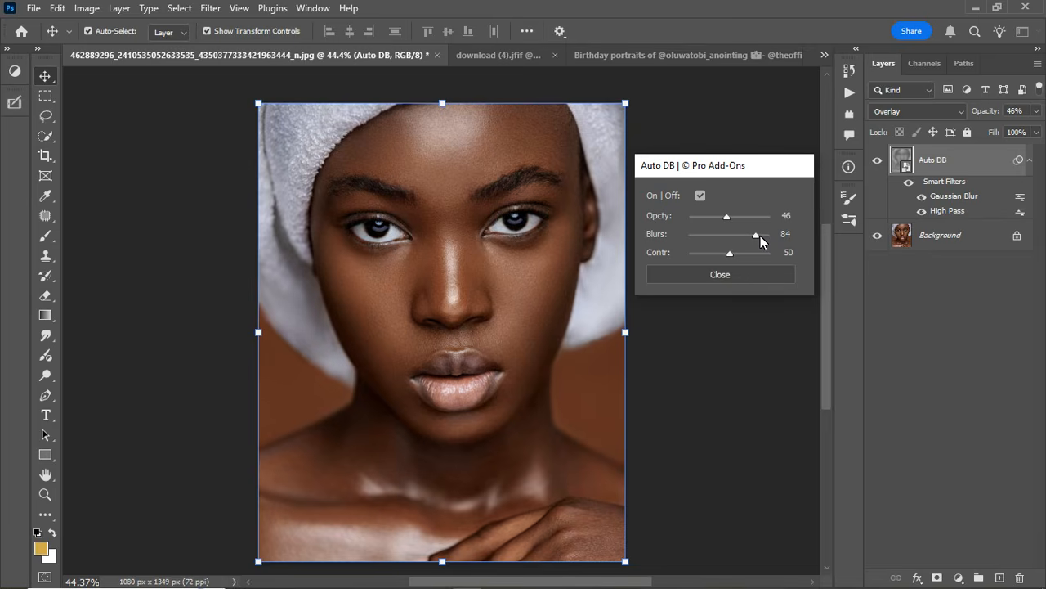
pyautogui.click(700, 197)
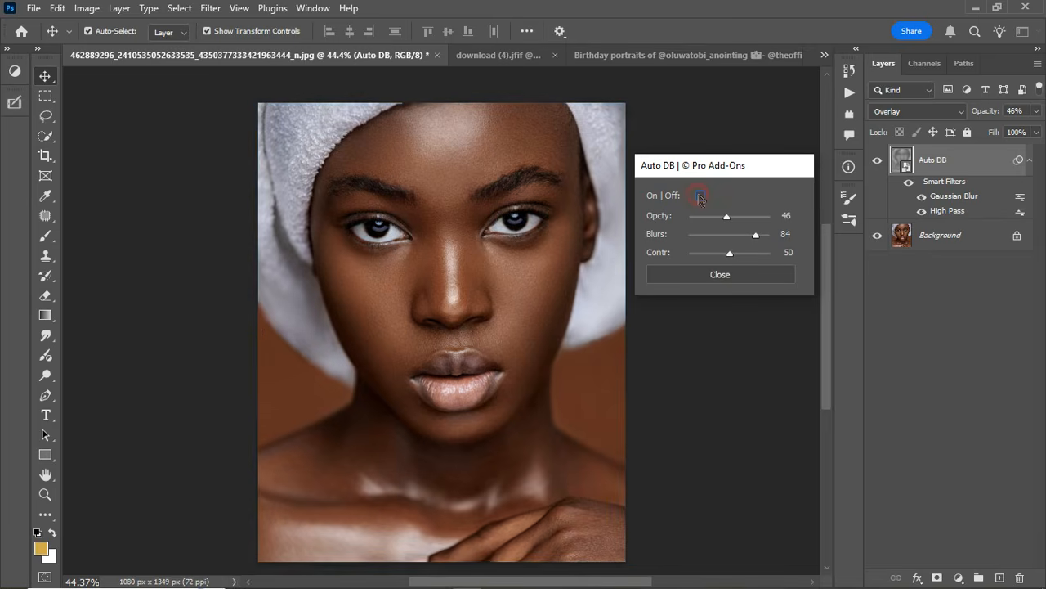
pyautogui.click(700, 196)
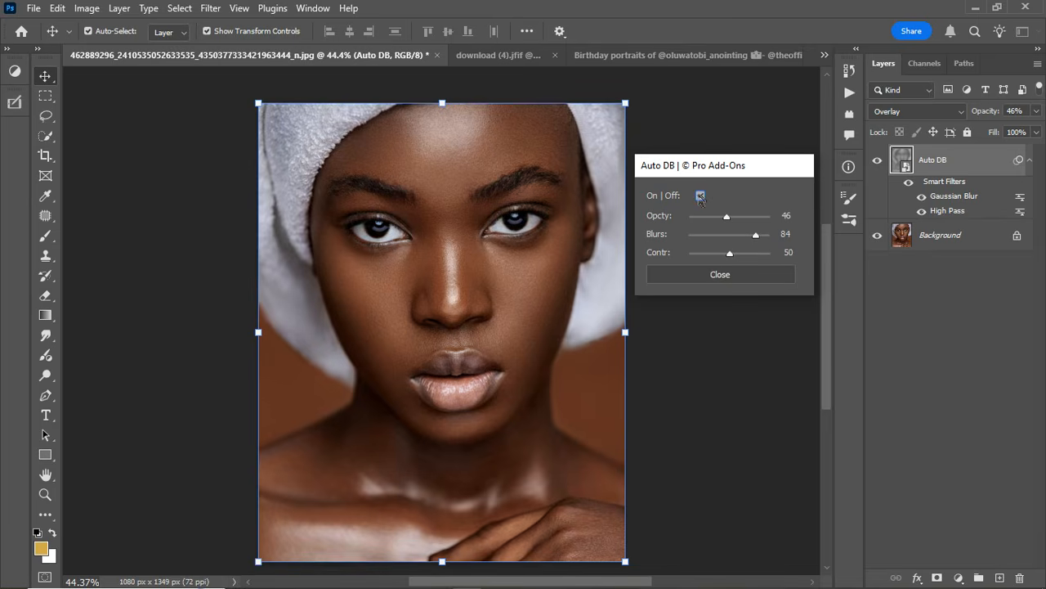
# Try the Auto DB effect with opacity 68 and blur 36.
pyautogui.moveTo(757, 237); pyautogui.dragTo(715, 243)
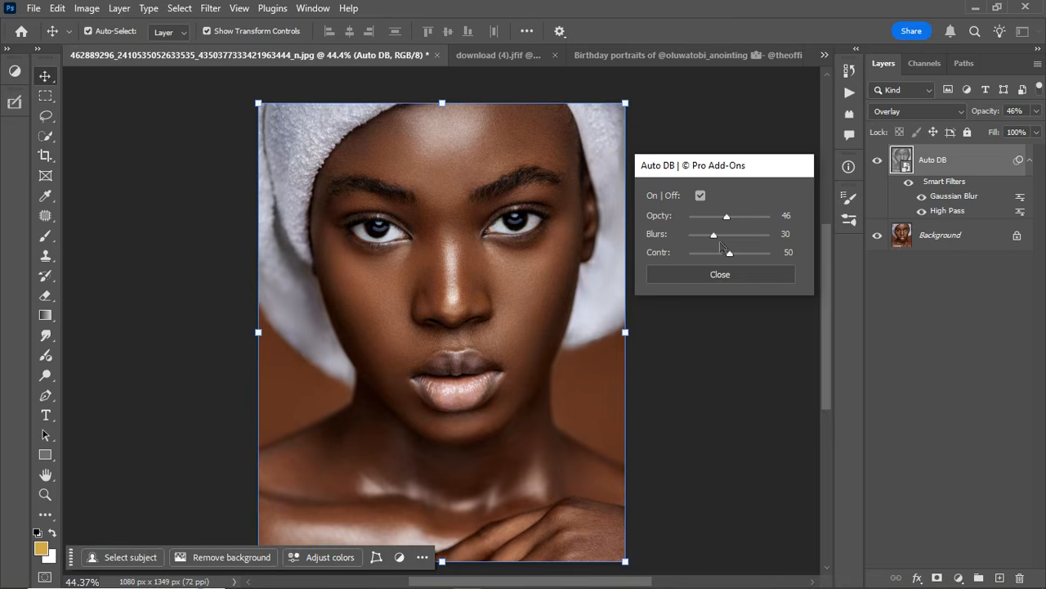
pyautogui.moveTo(727, 219); pyautogui.dragTo(744, 221)
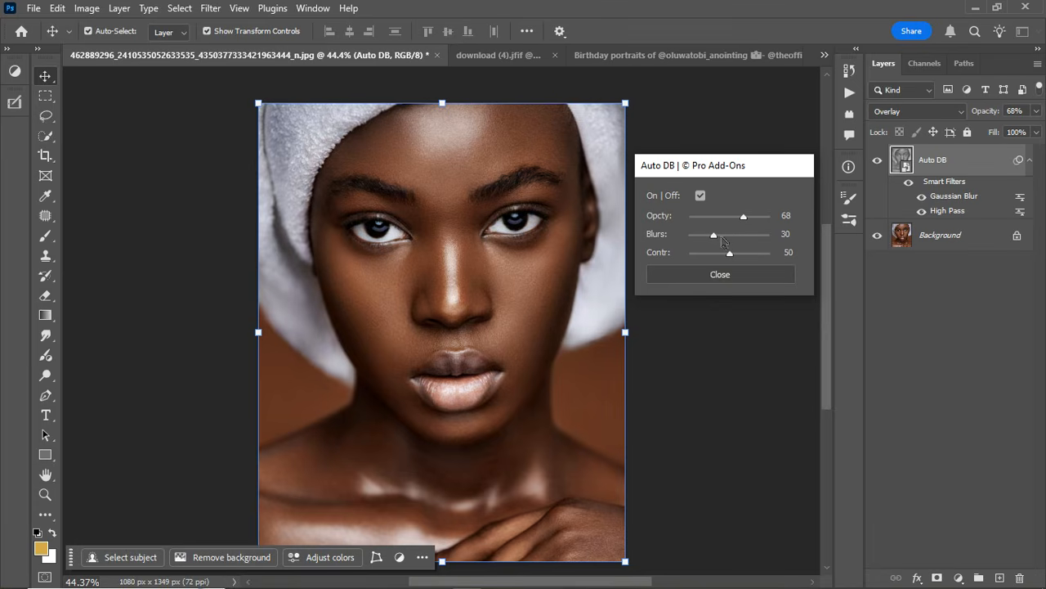
pyautogui.click(715, 237)
# Set the Auto DB contrast to 70, blur to 54 and opacity to 65 after trying lower and higher contrast.
pyautogui.moveTo(730, 255); pyautogui.dragTo(708, 256)
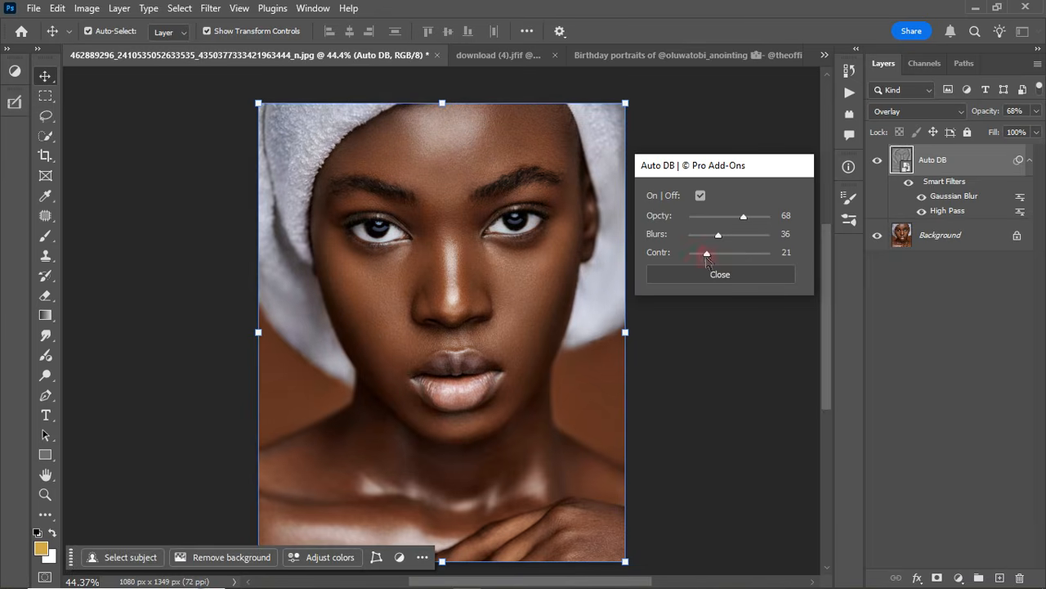
pyautogui.moveTo(704, 257); pyautogui.dragTo(754, 252)
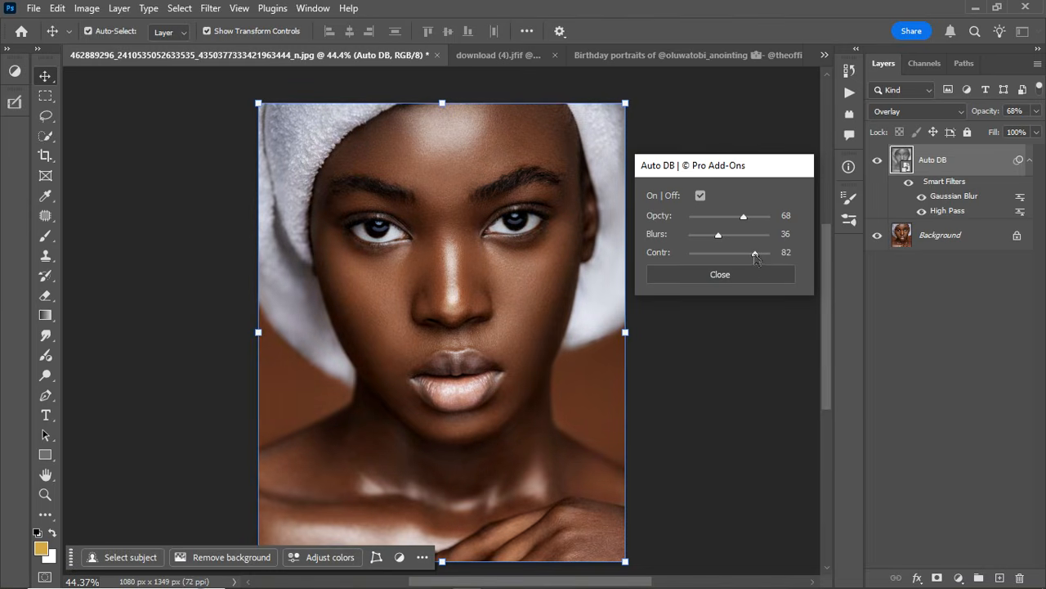
pyautogui.moveTo(757, 256); pyautogui.dragTo(760, 256)
pyautogui.moveTo(761, 256); pyautogui.dragTo(753, 255)
pyautogui.moveTo(741, 215); pyautogui.dragTo(737, 238)
pyautogui.moveTo(757, 256); pyautogui.dragTo(747, 256)
# Compare the towel portrait with and without the adjusted Auto DB effect.
pyautogui.click(700, 196)
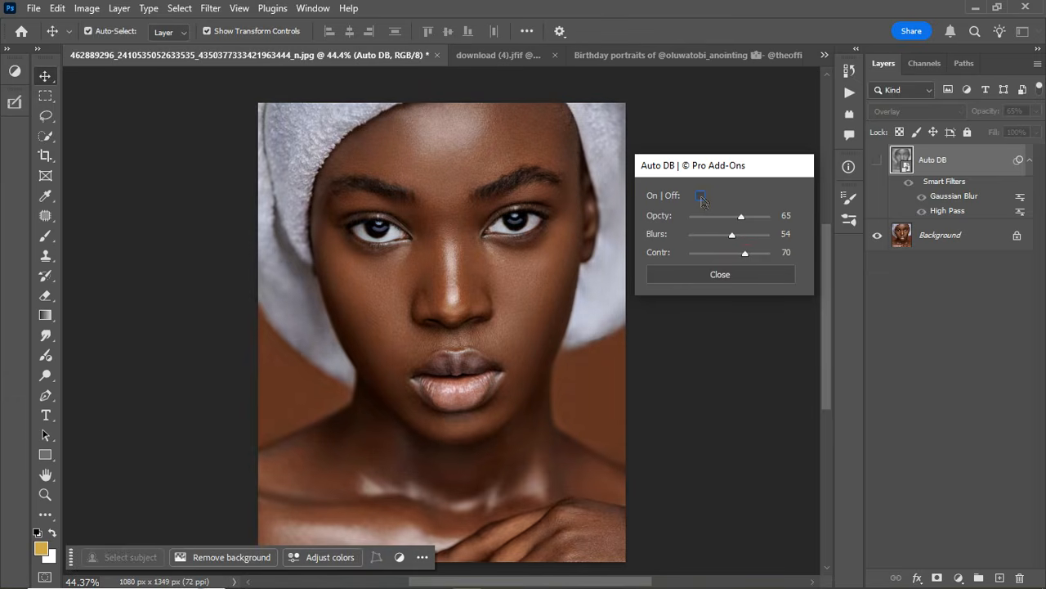
pyautogui.click(699, 196)
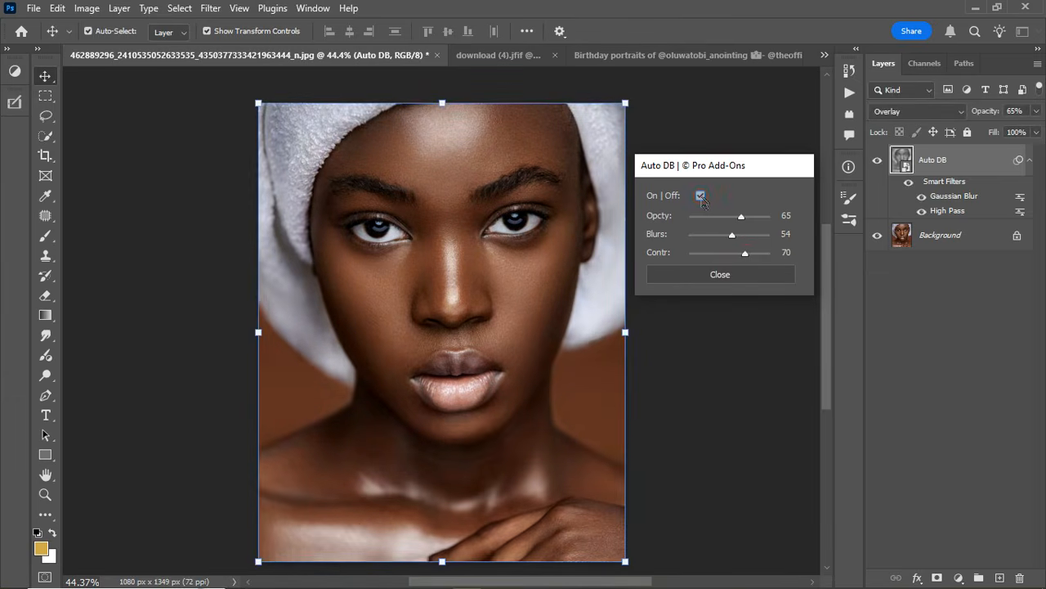
pyautogui.click(700, 197)
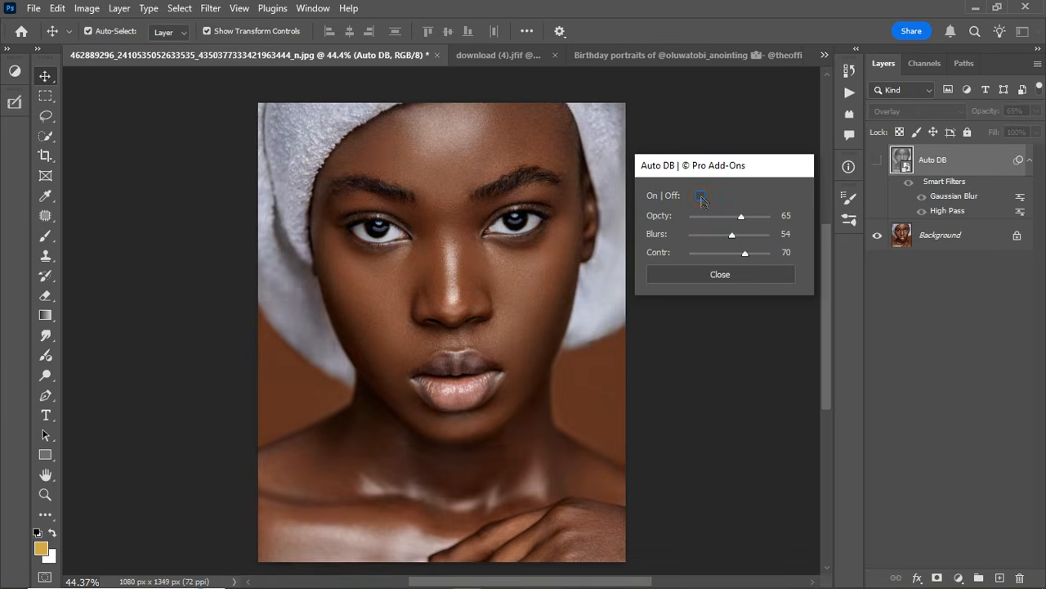
pyautogui.click(700, 197)
pyautogui.click(700, 197)
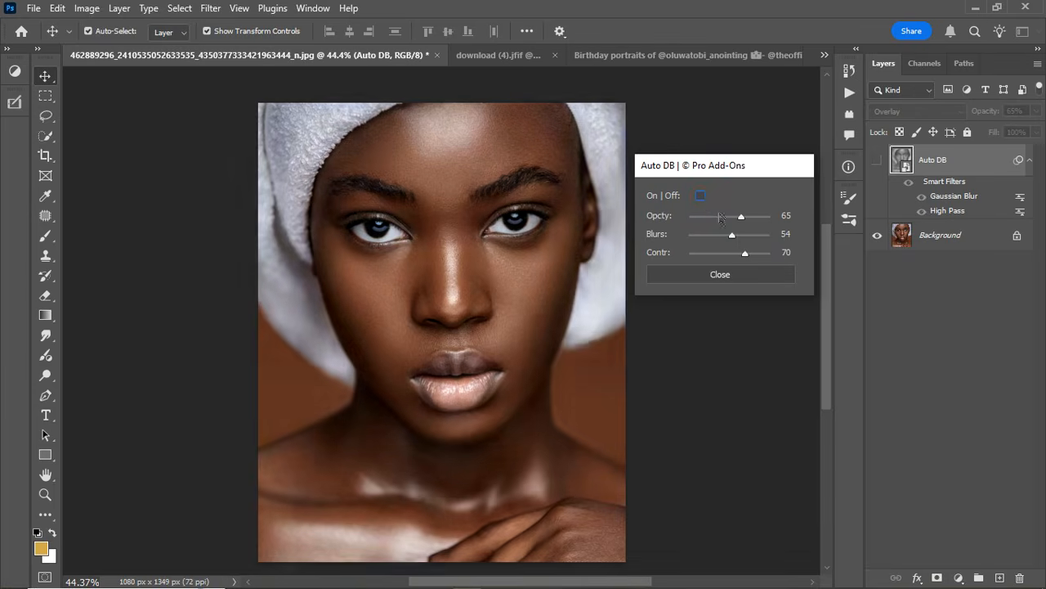
pyautogui.click(700, 197)
# Reduce the Auto DB opacity to 52, close its settings, and compare the portrait with the Auto DB layer hidden and shown.
pyautogui.moveTo(741, 218); pyautogui.dragTo(733, 222)
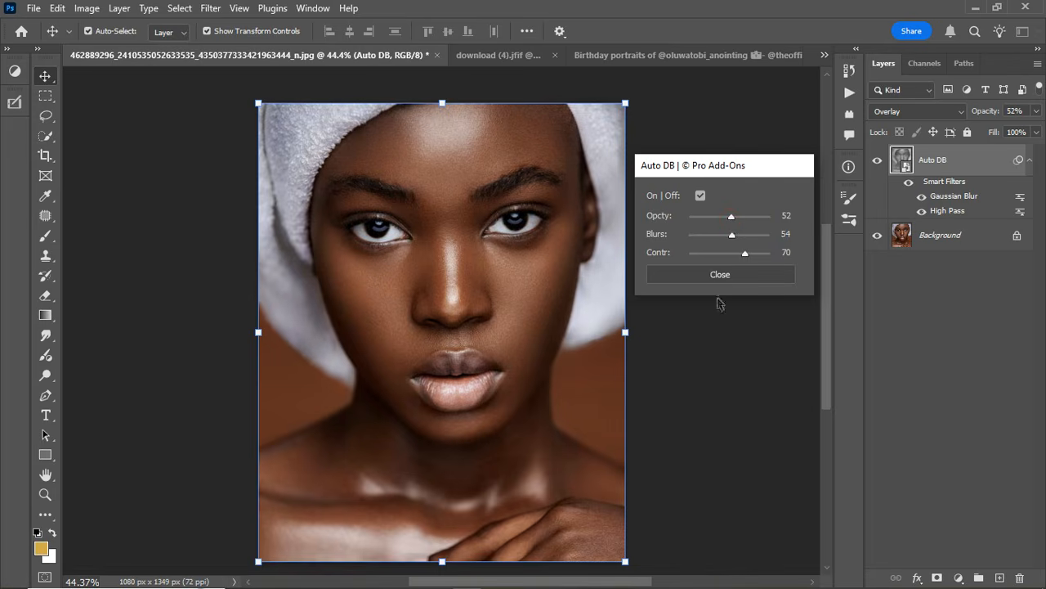
pyautogui.click(716, 274)
pyautogui.scroll(-2, 357, 226)
pyautogui.scroll(2, 419, 342)
pyautogui.scroll(-1, 419, 341)
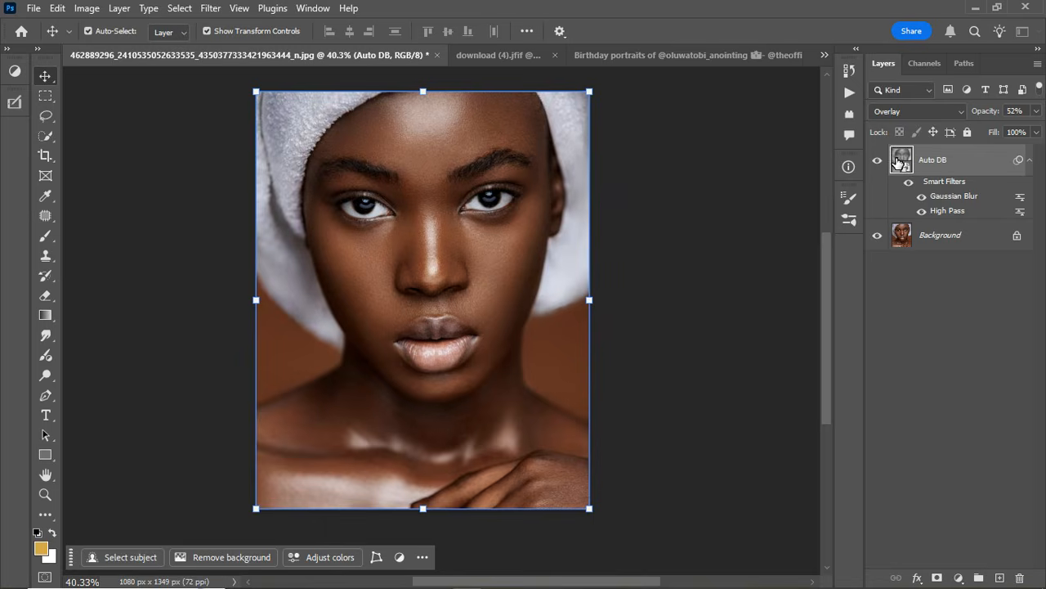
pyautogui.click(879, 161)
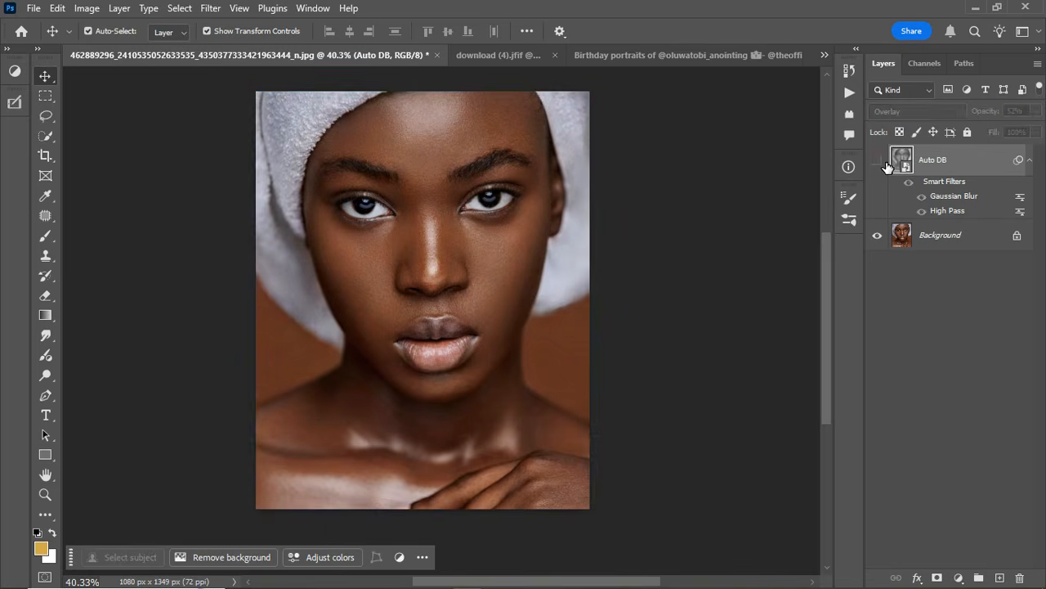
pyautogui.click(879, 162)
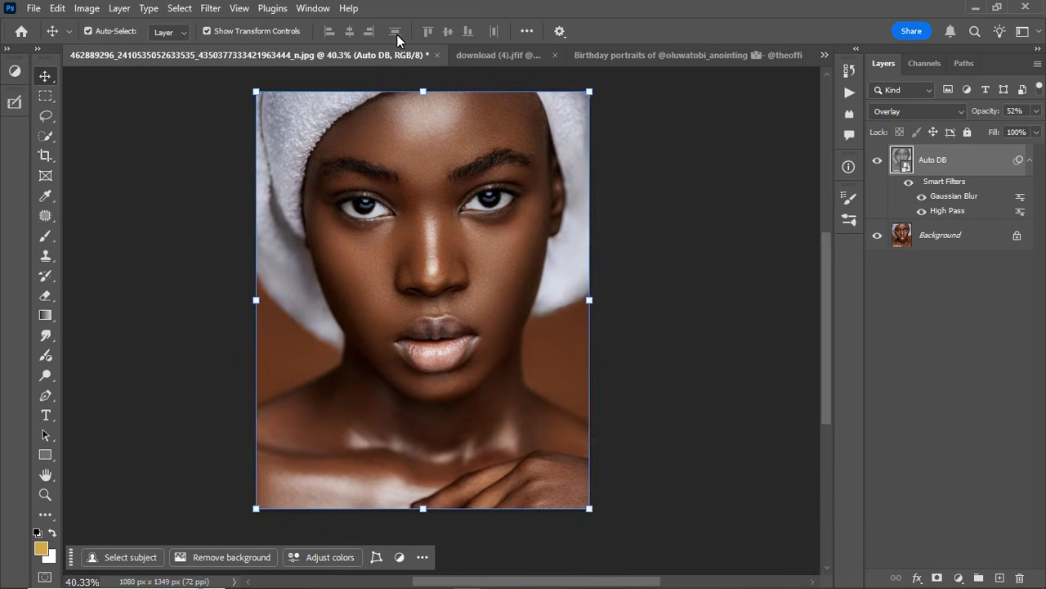
# Switch to the download (4).jfif portrait and apply the Auto DB - 1 add-on, keeping its settings dialog beside the photo.
pyautogui.click(509, 54)
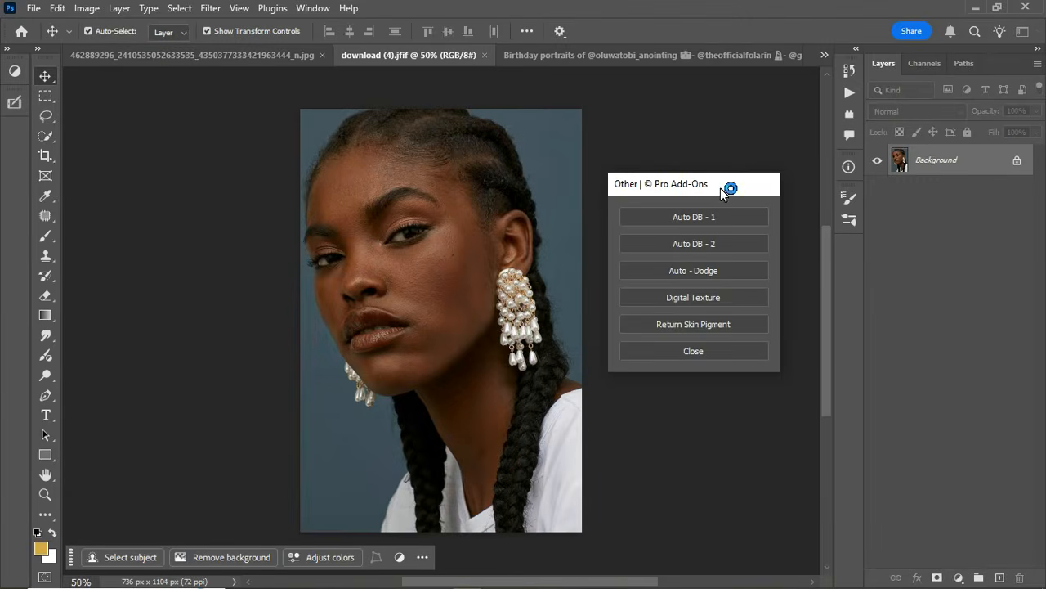
pyautogui.moveTo(724, 187); pyautogui.dragTo(712, 174)
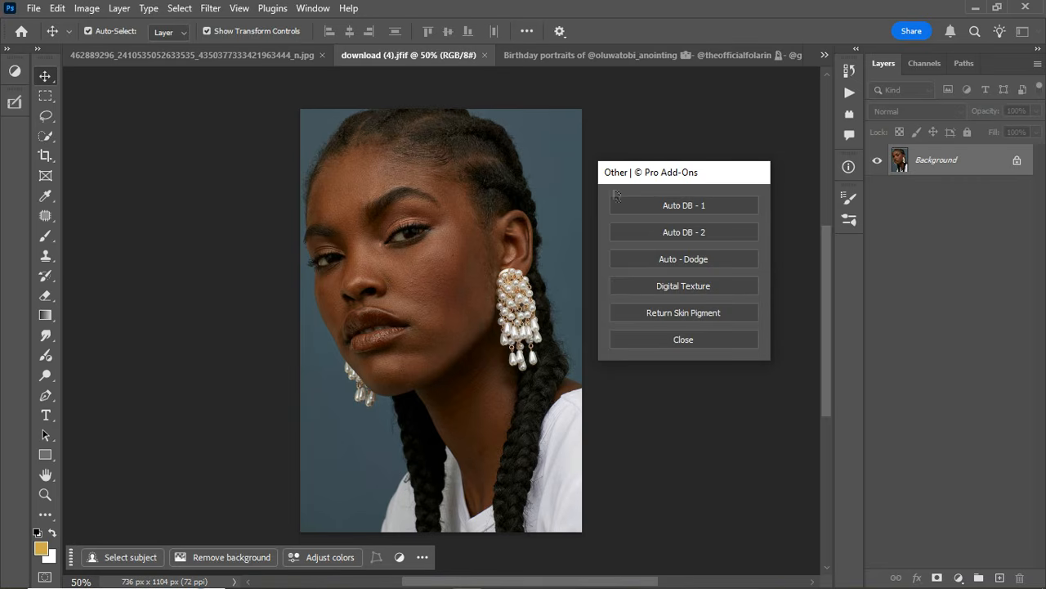
pyautogui.click(682, 210)
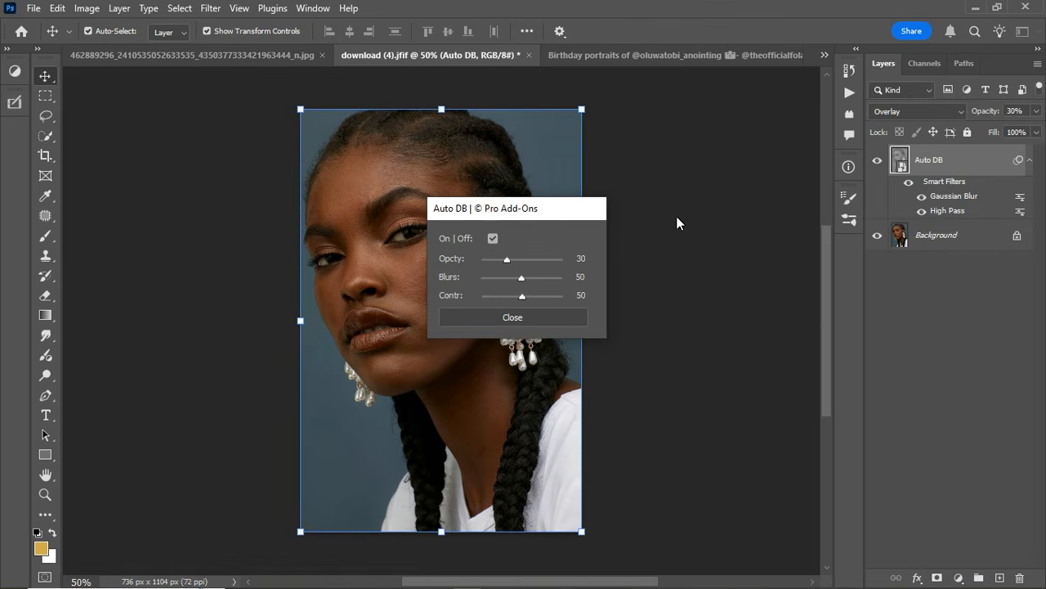
pyautogui.moveTo(532, 205); pyautogui.dragTo(727, 188)
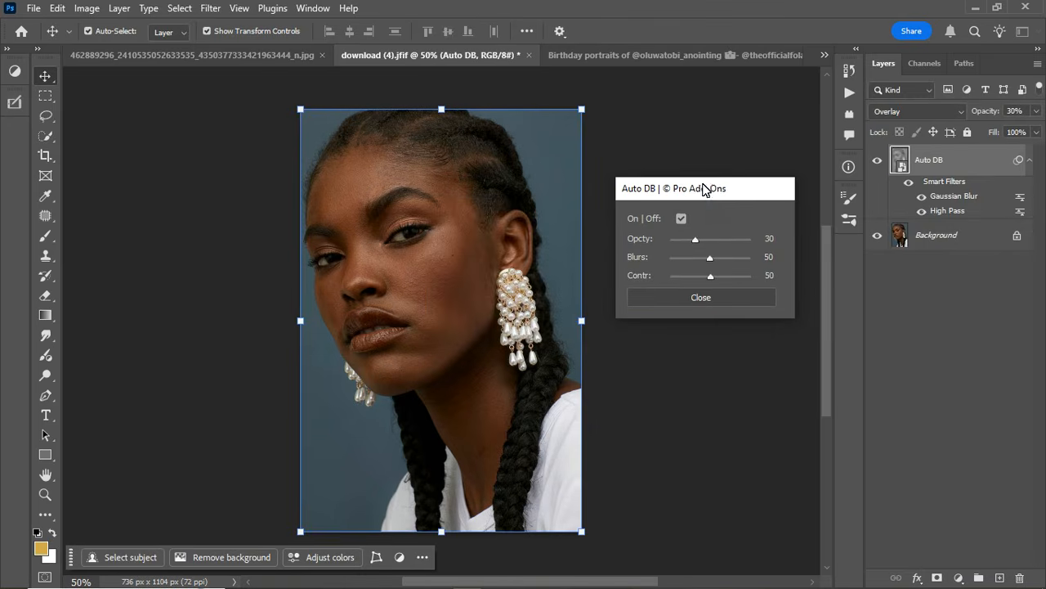
# Toggle the Auto DB effect on the download (4).jfif portrait to compare it before and after.
pyautogui.click(682, 219)
pyautogui.click(682, 220)
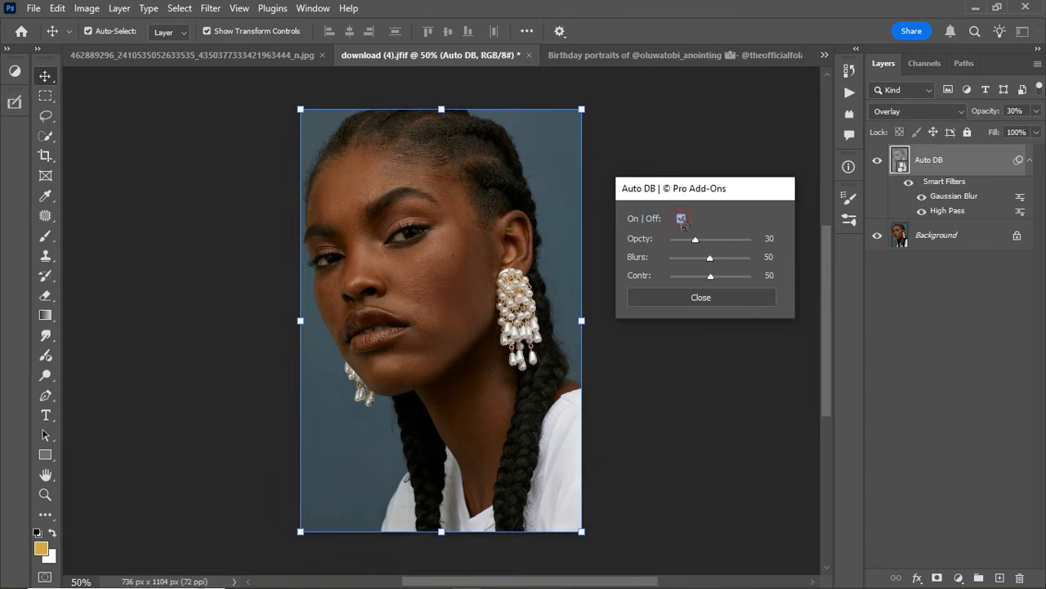
pyautogui.click(682, 219)
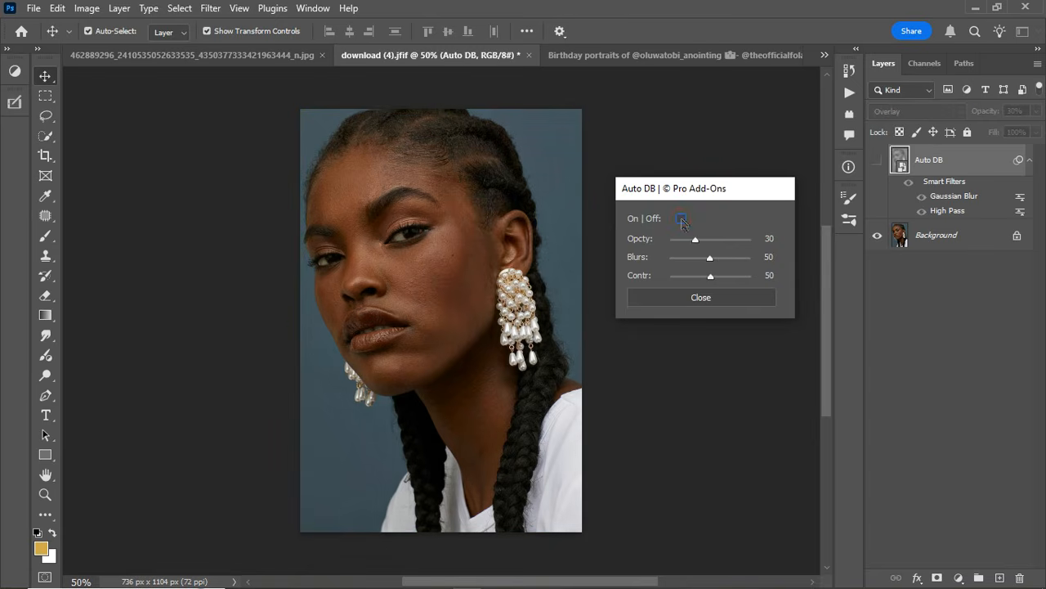
pyautogui.click(682, 219)
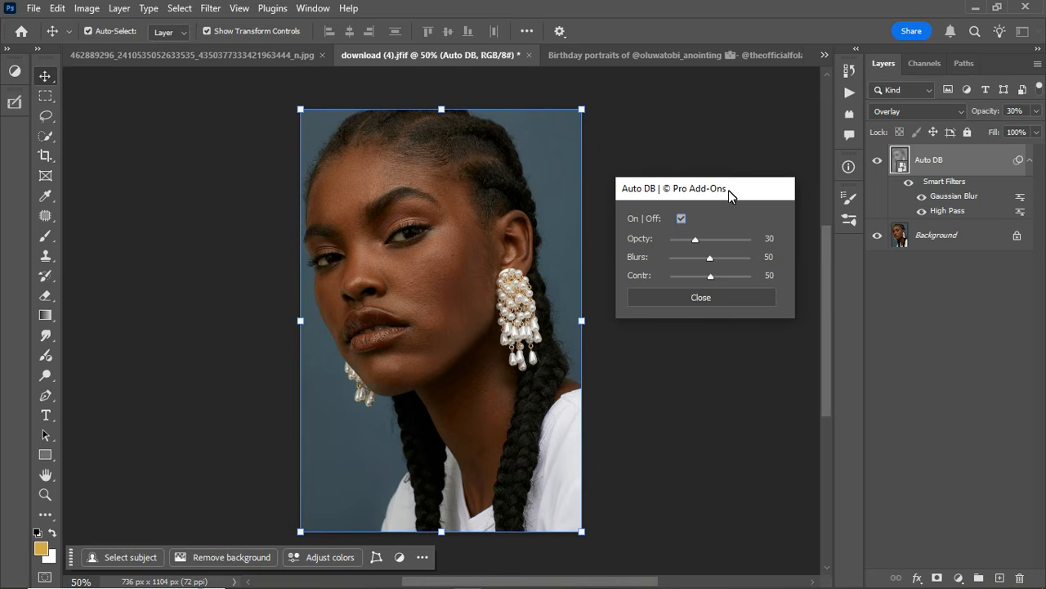
pyautogui.moveTo(743, 196)
pyautogui.mouseDown()
pyautogui.moveTo(735, 175)
pyautogui.moveTo(733, 198)
pyautogui.mouseUp()
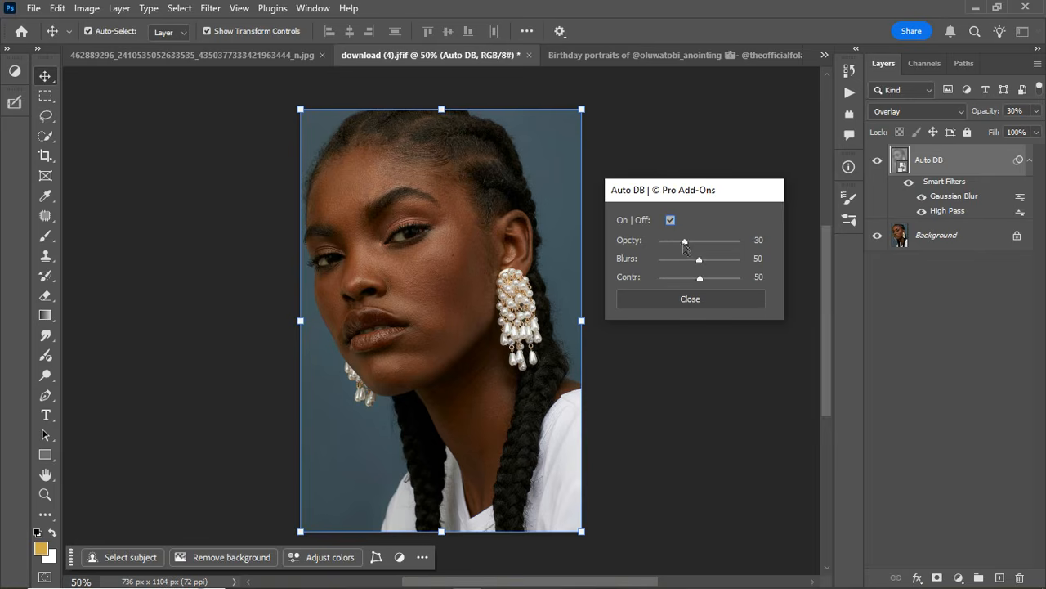
# Raise the Auto DB opacity to 74 and compare the download (4).jfif portrait with the effect off and on.
pyautogui.moveTo(684, 243); pyautogui.dragTo(718, 244)
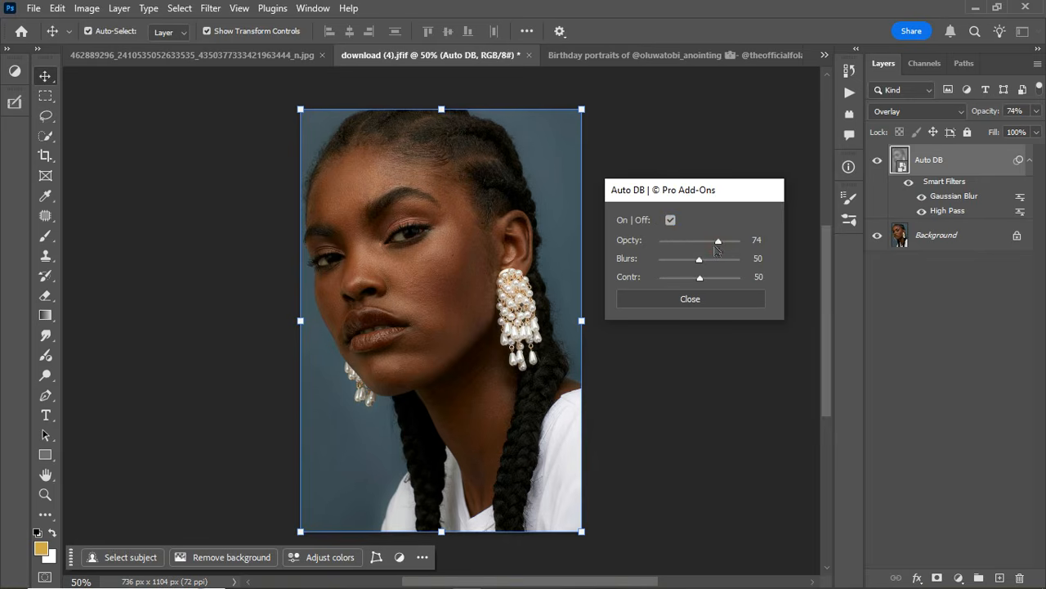
pyautogui.click(671, 220)
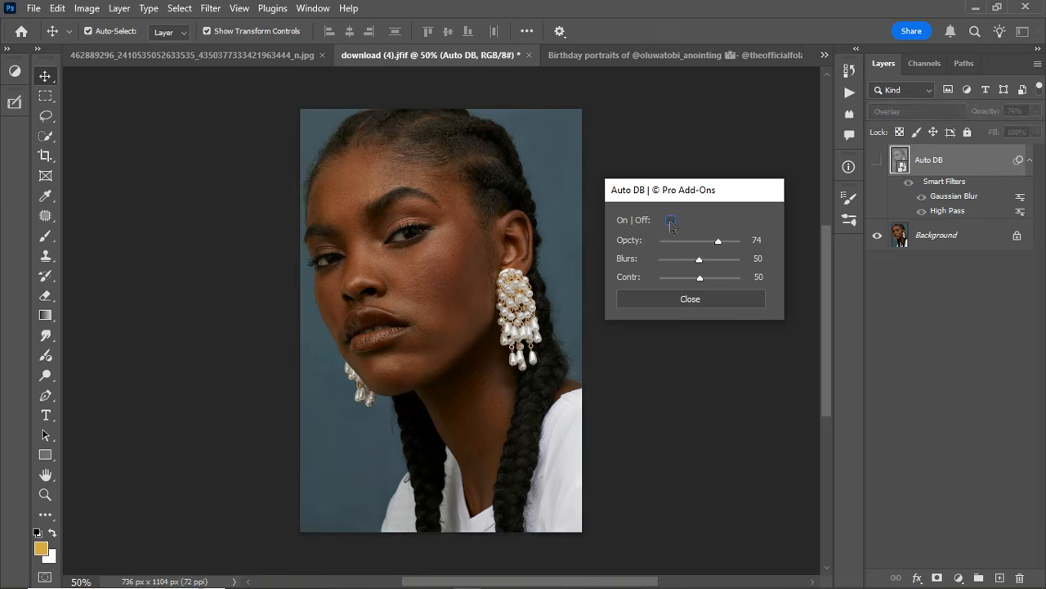
pyautogui.click(670, 220)
pyautogui.click(671, 221)
pyautogui.click(670, 221)
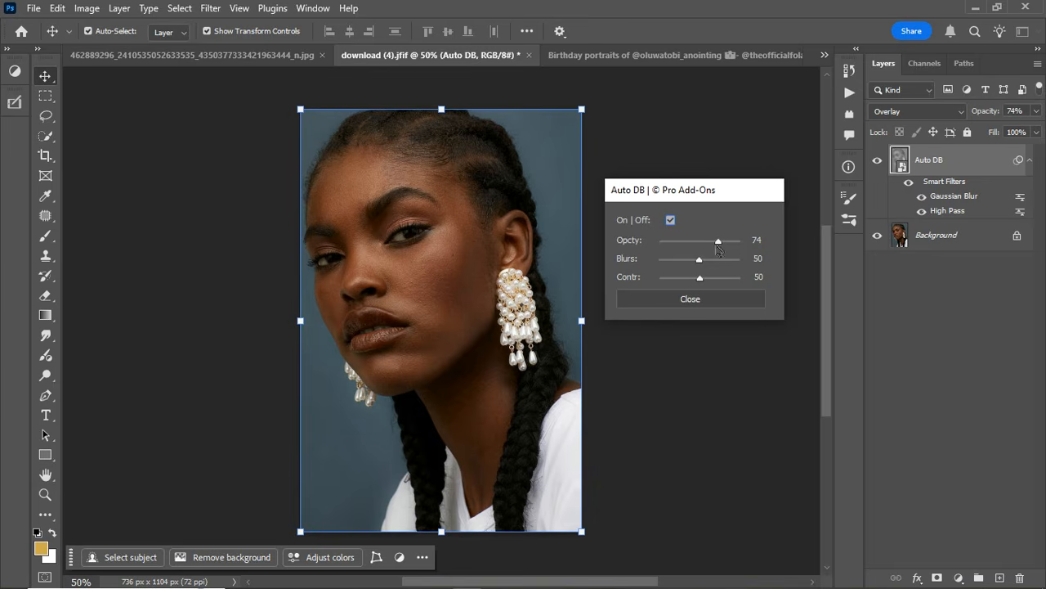
# Try stronger and weaker blur on the Auto DB effect, settling on opacity 86, blur 53 and contrast 78.
pyautogui.moveTo(719, 242); pyautogui.dragTo(738, 244)
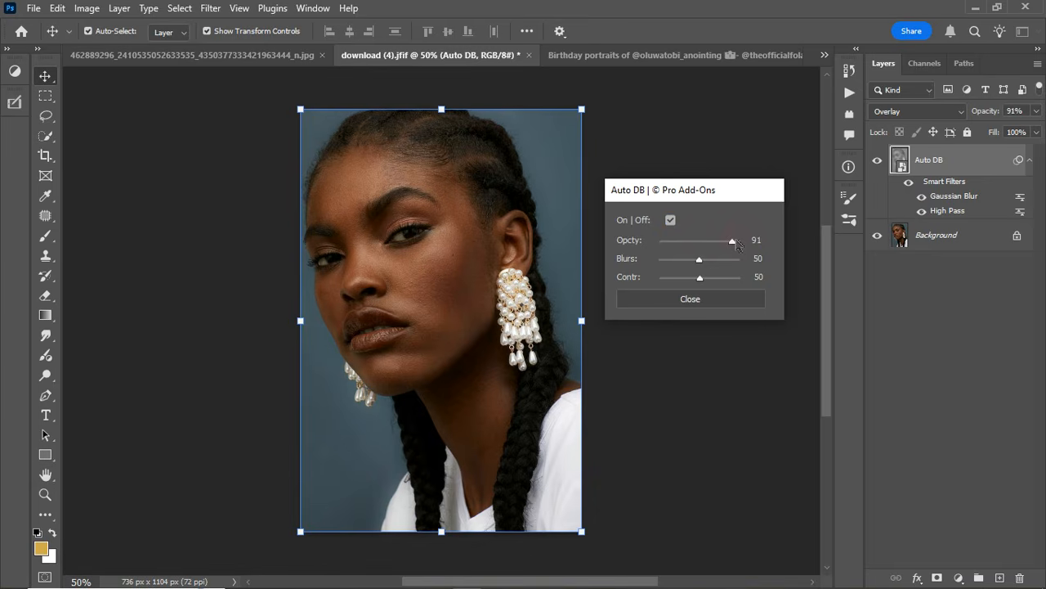
pyautogui.moveTo(700, 260); pyautogui.dragTo(720, 262)
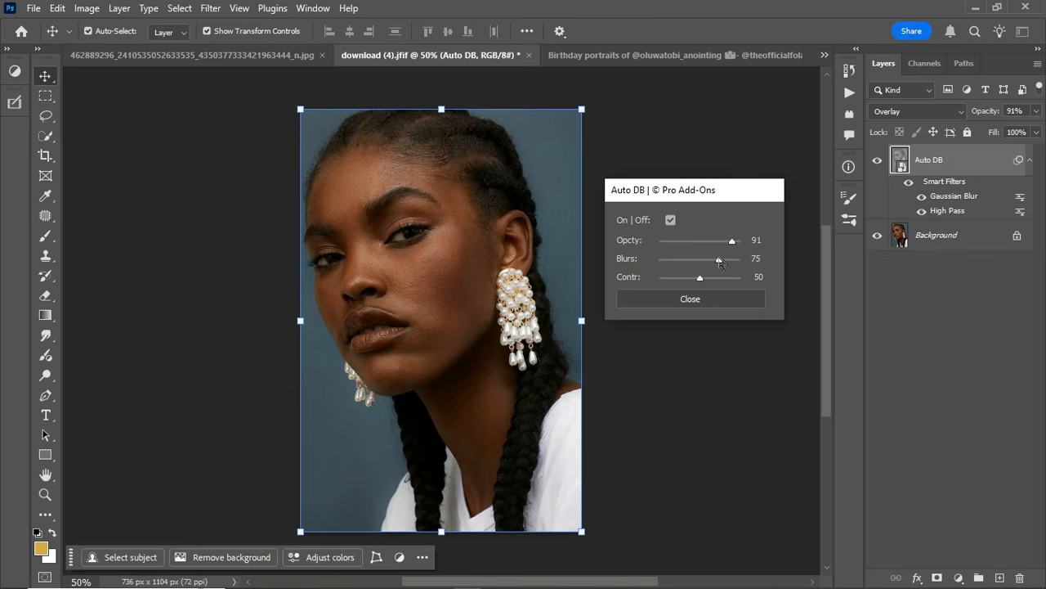
pyautogui.moveTo(720, 262); pyautogui.dragTo(682, 263)
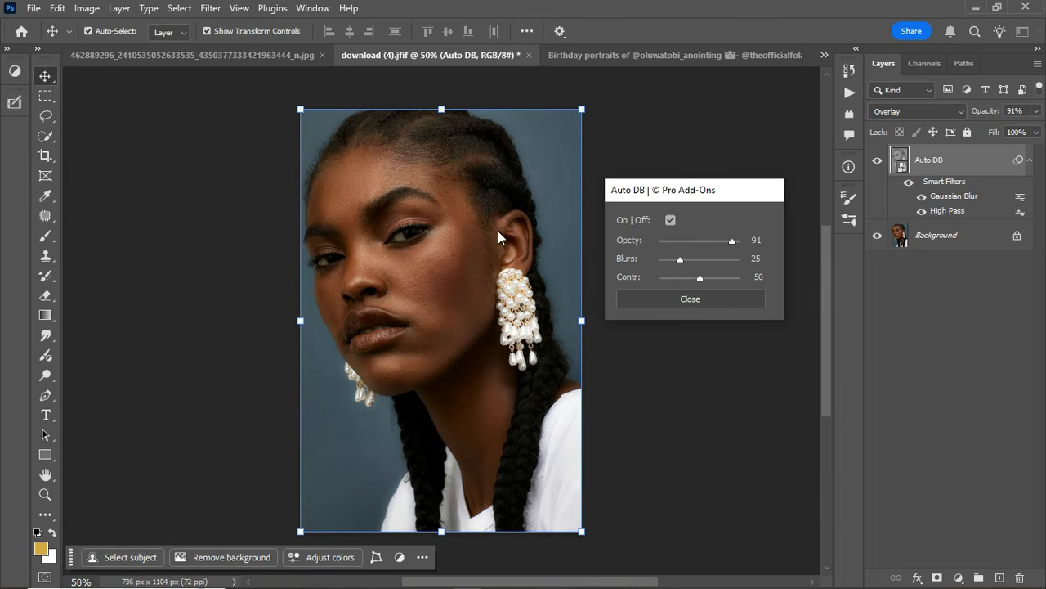
pyautogui.moveTo(681, 261); pyautogui.dragTo(700, 262)
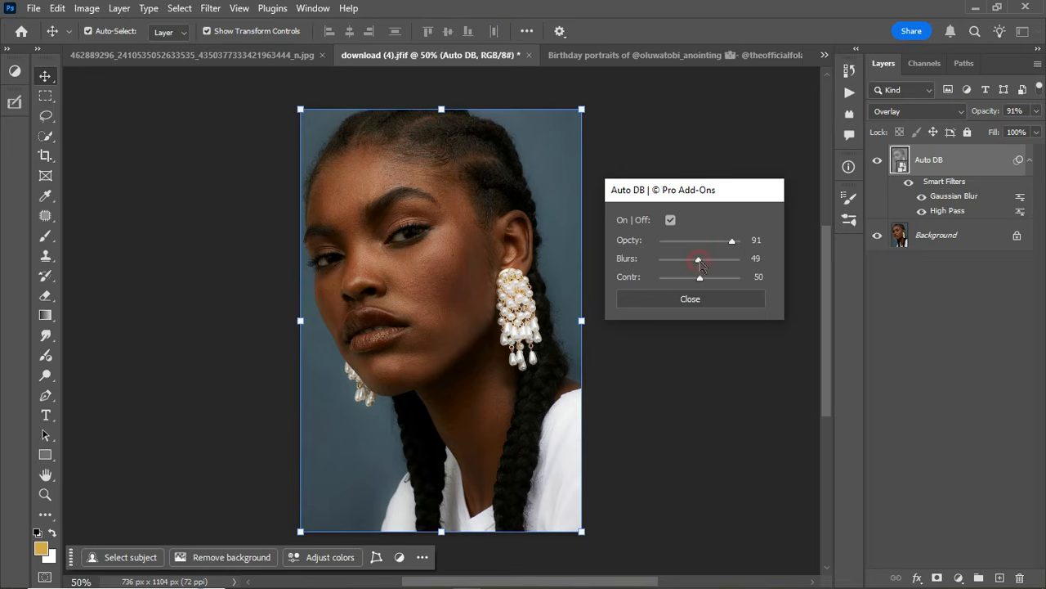
pyautogui.moveTo(699, 260); pyautogui.dragTo(727, 242)
pyautogui.moveTo(701, 278); pyautogui.dragTo(723, 277)
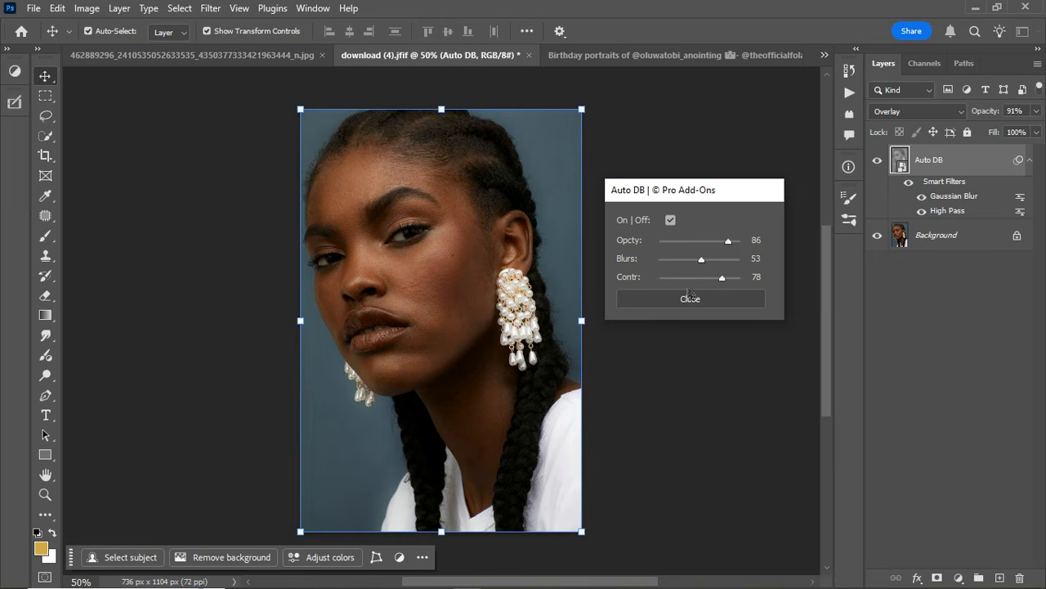
# Compare the portrait repeatedly with the retuned Auto DB effect off and on, and close its settings.
pyautogui.click(671, 219)
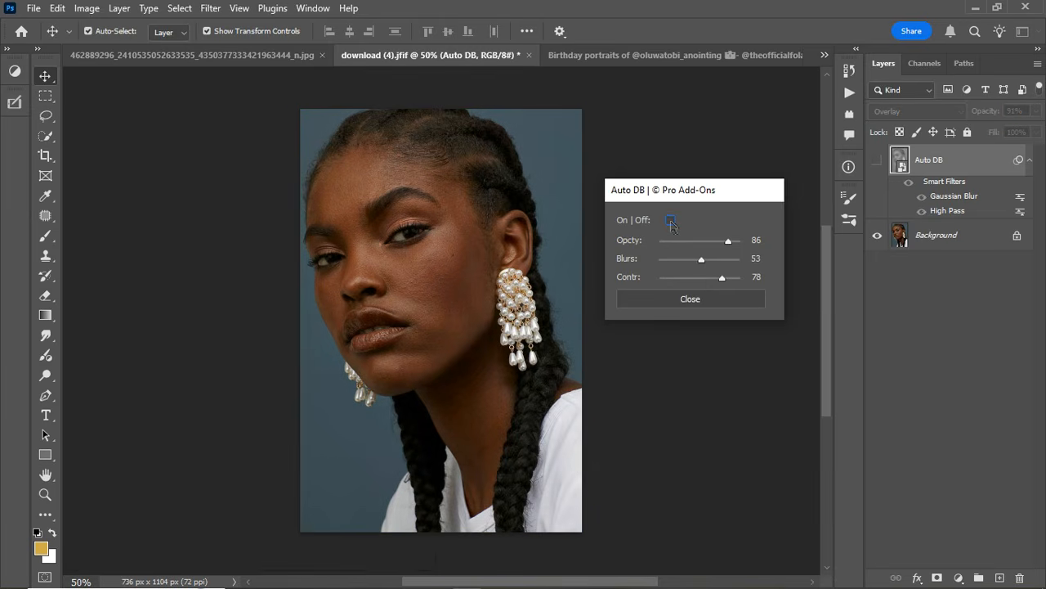
pyautogui.click(670, 219)
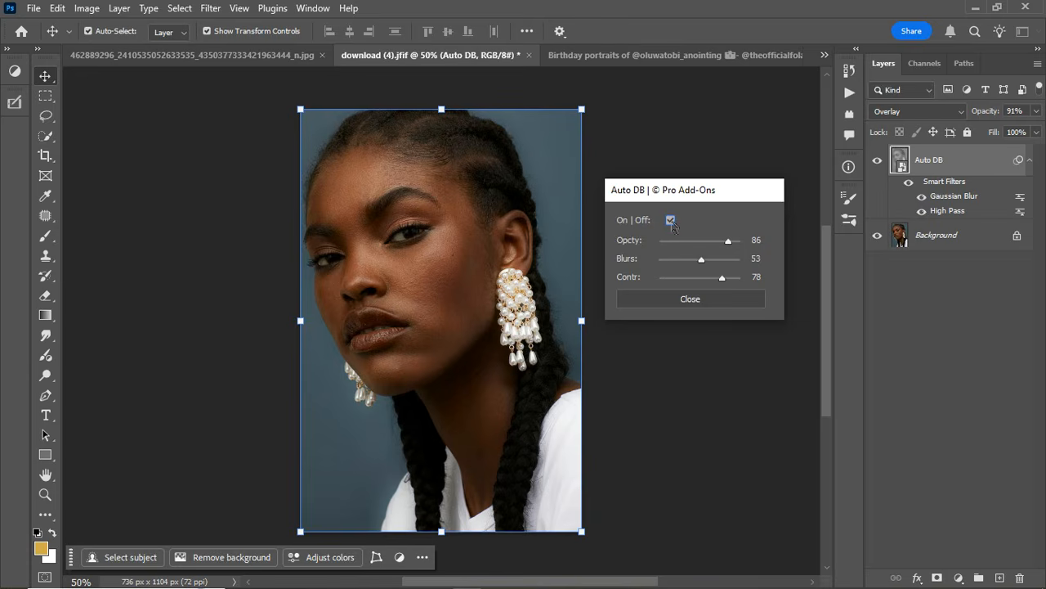
pyautogui.click(670, 219)
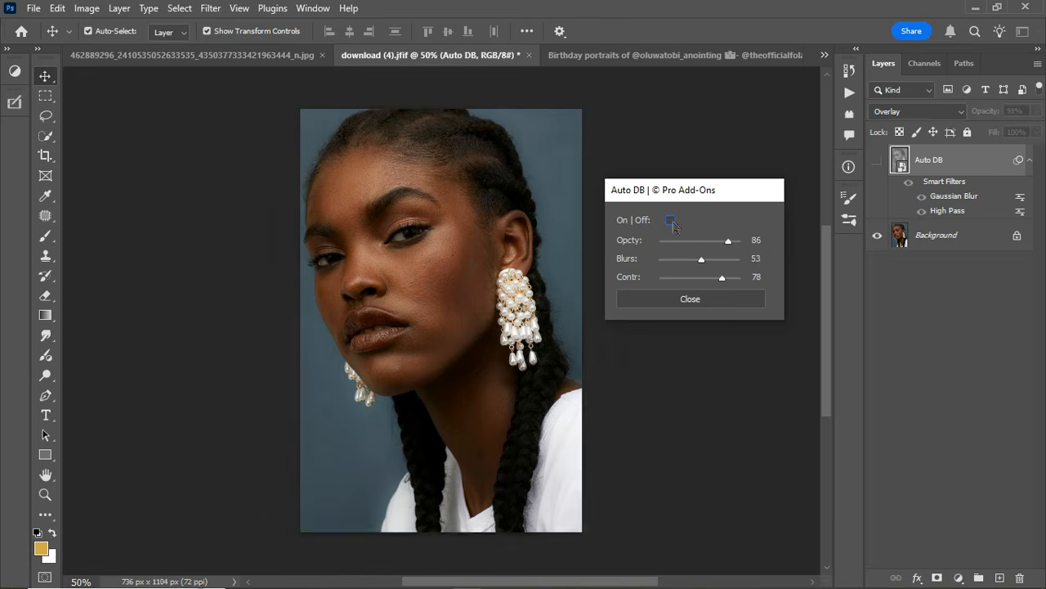
pyautogui.click(670, 219)
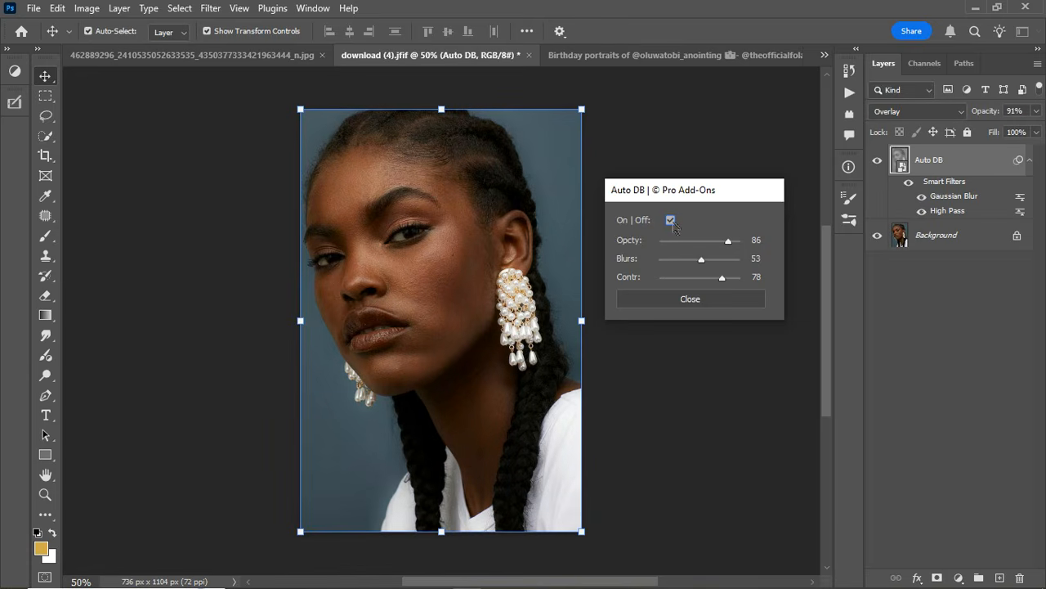
pyautogui.click(672, 221)
pyautogui.click(672, 220)
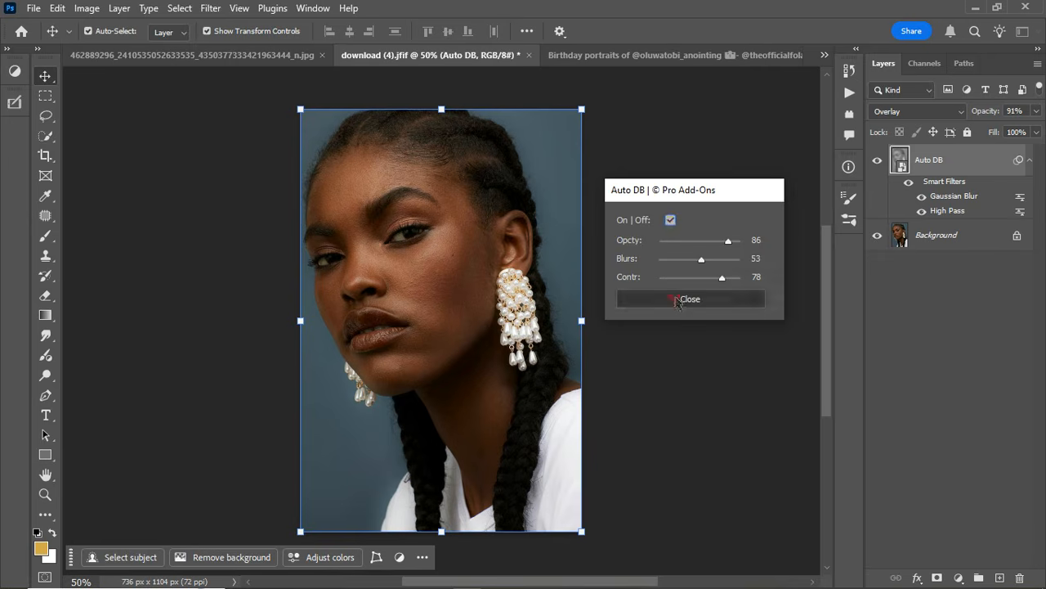
pyautogui.click(677, 299)
# Switch to the glowupmakeovers.jpg portrait and apply the Auto DB add-on, placing its settings dialog beside the photo.
pyautogui.click(677, 52)
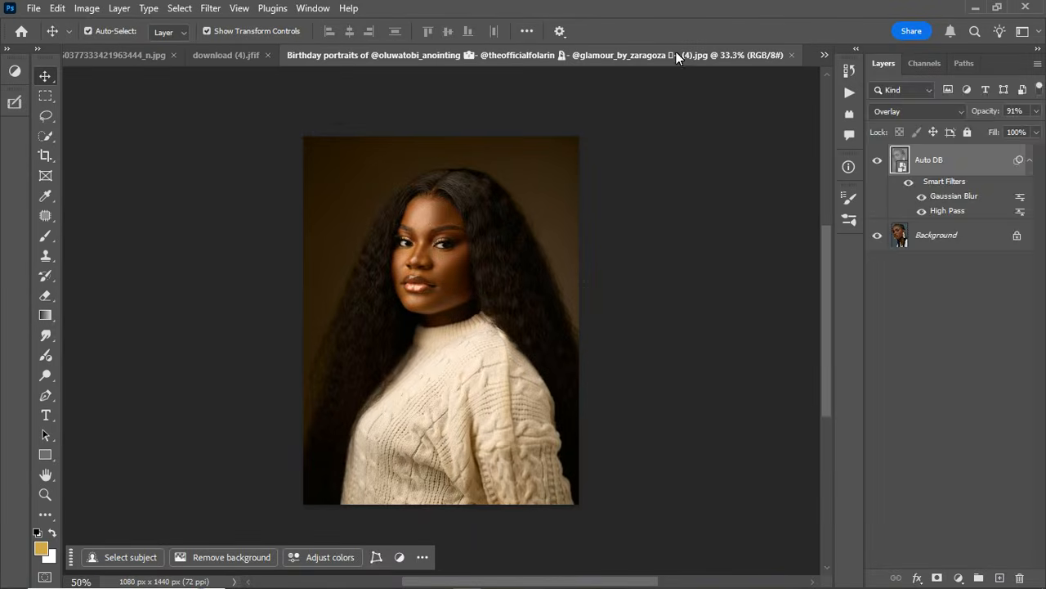
pyautogui.click(825, 56)
pyautogui.click(429, 111)
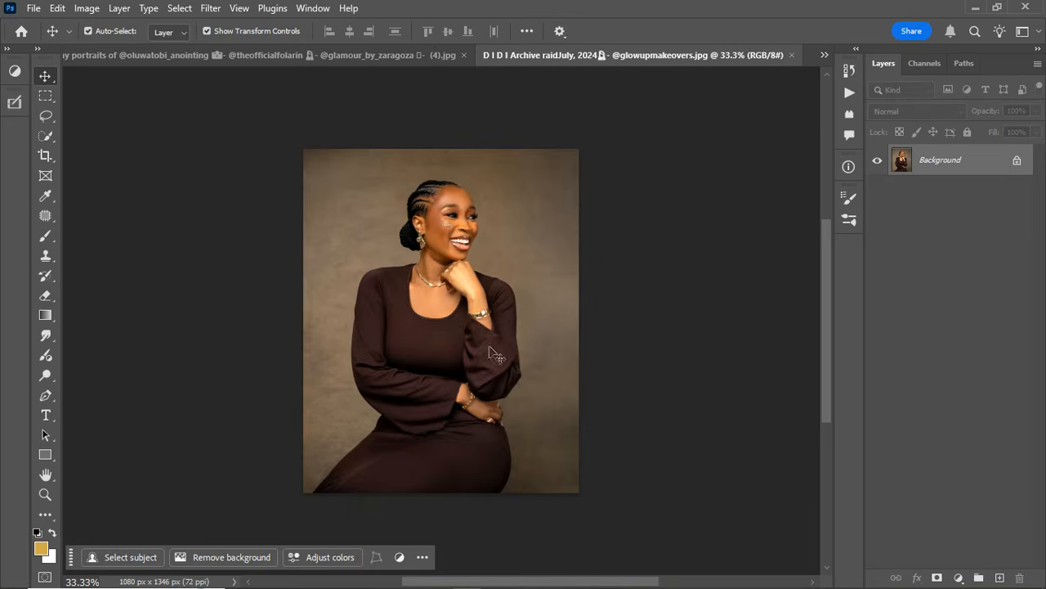
pyautogui.scroll(6, 475, 304)
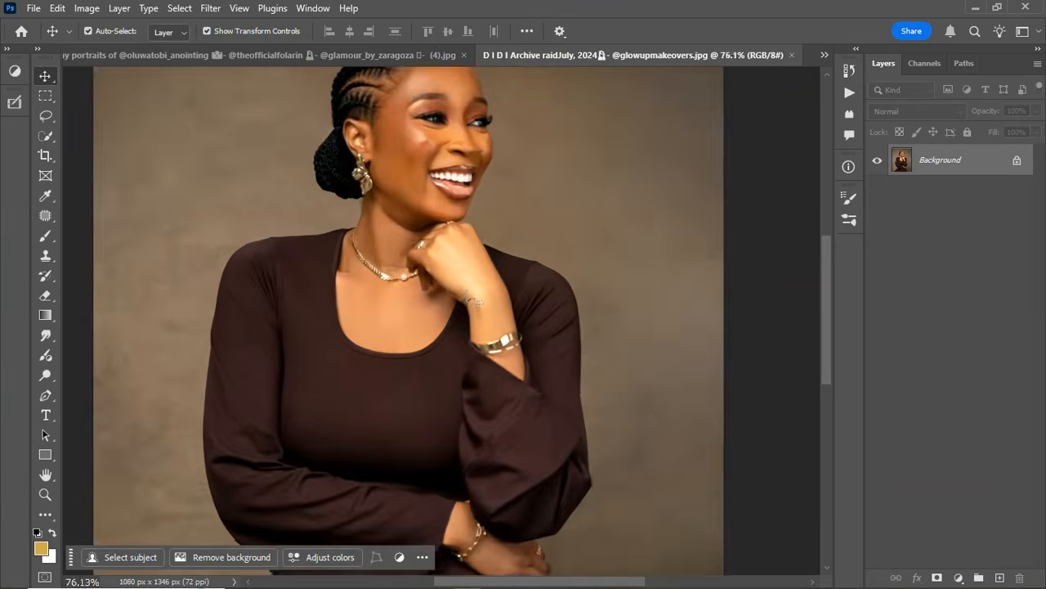
pyautogui.scroll(-6, 474, 303)
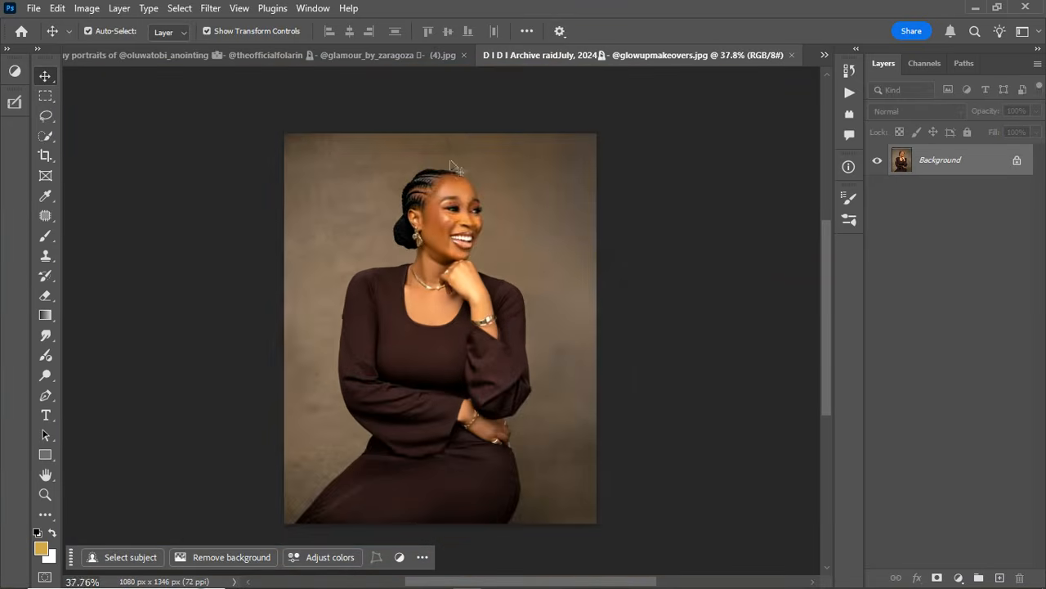
pyautogui.scroll(1, 468, 309)
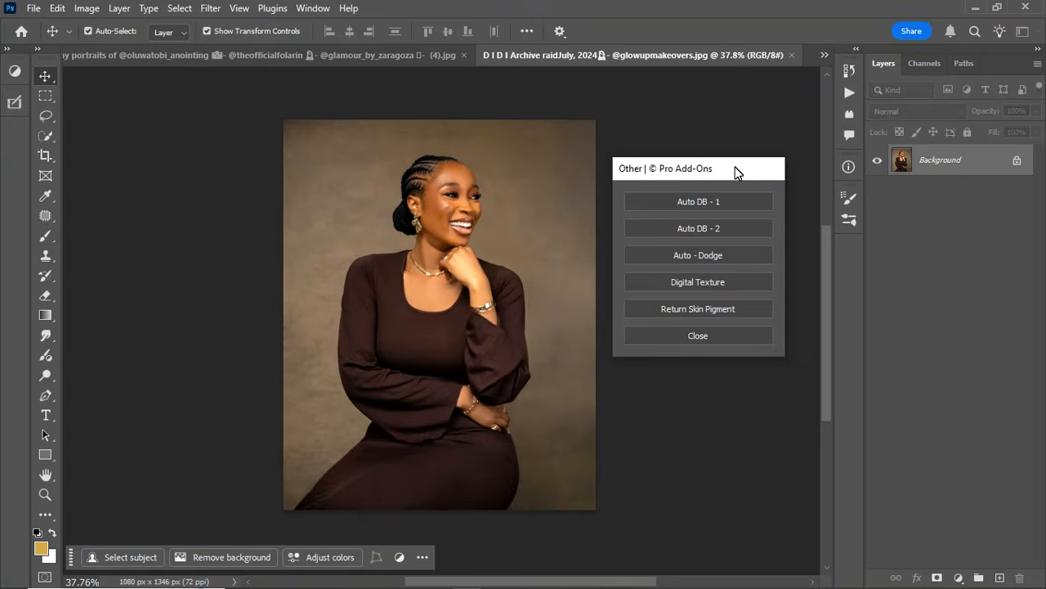
pyautogui.moveTo(735, 167); pyautogui.dragTo(732, 170)
pyautogui.click(685, 206)
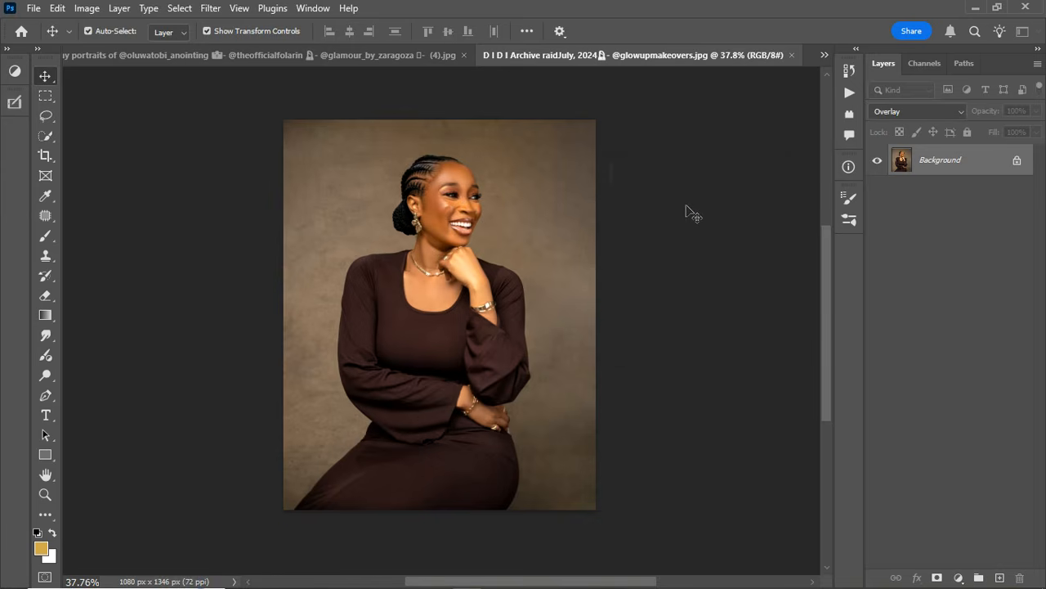
pyautogui.moveTo(543, 204); pyautogui.dragTo(730, 202)
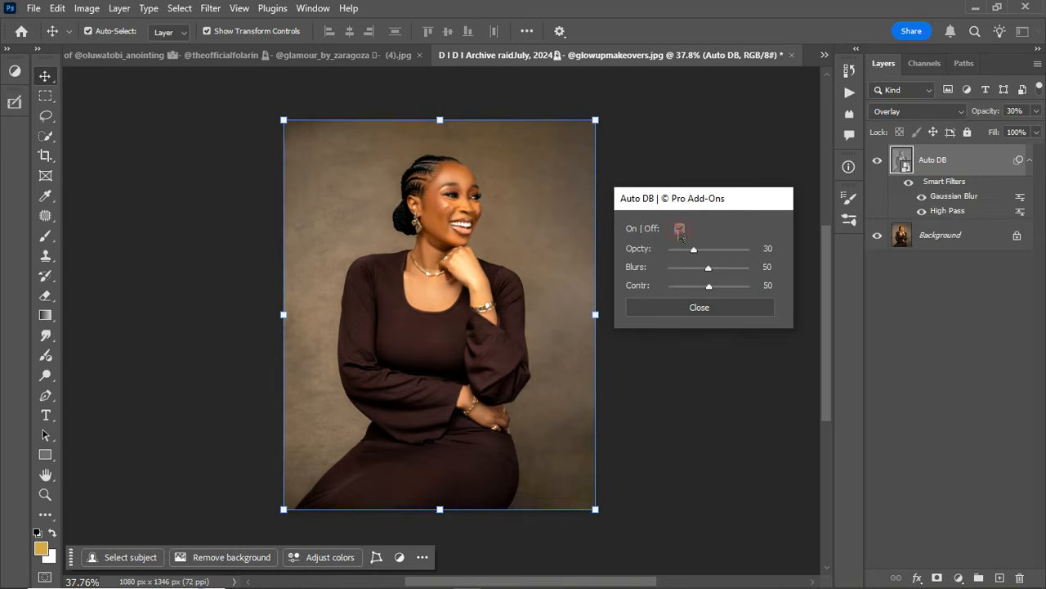
# Set the Auto DB opacity to 67 on the brown-dress portrait, comparing the effect off and on before and after the change.
pyautogui.click(680, 229)
pyautogui.click(680, 230)
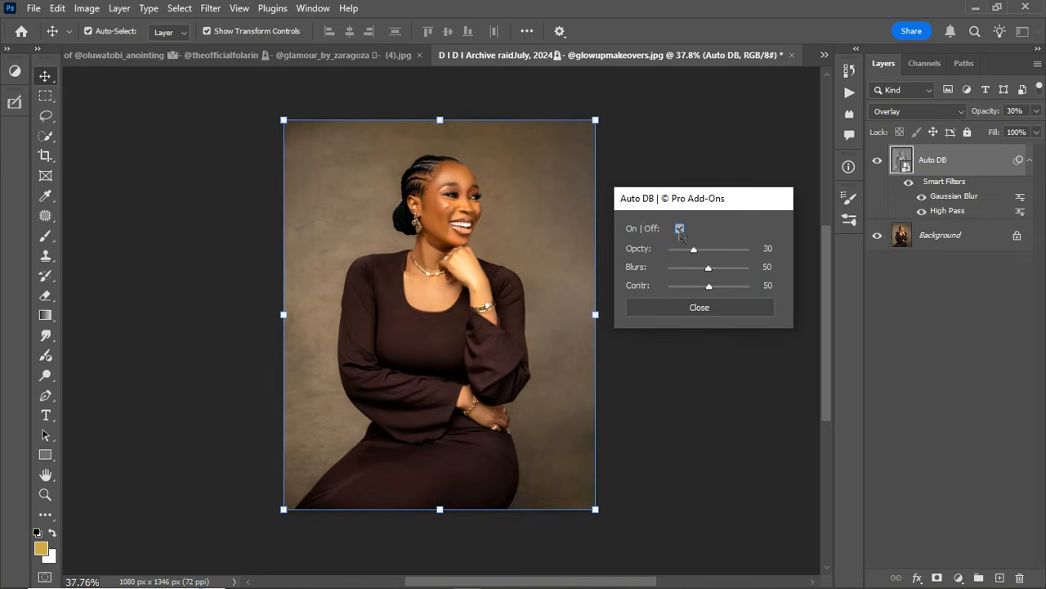
pyautogui.click(722, 250)
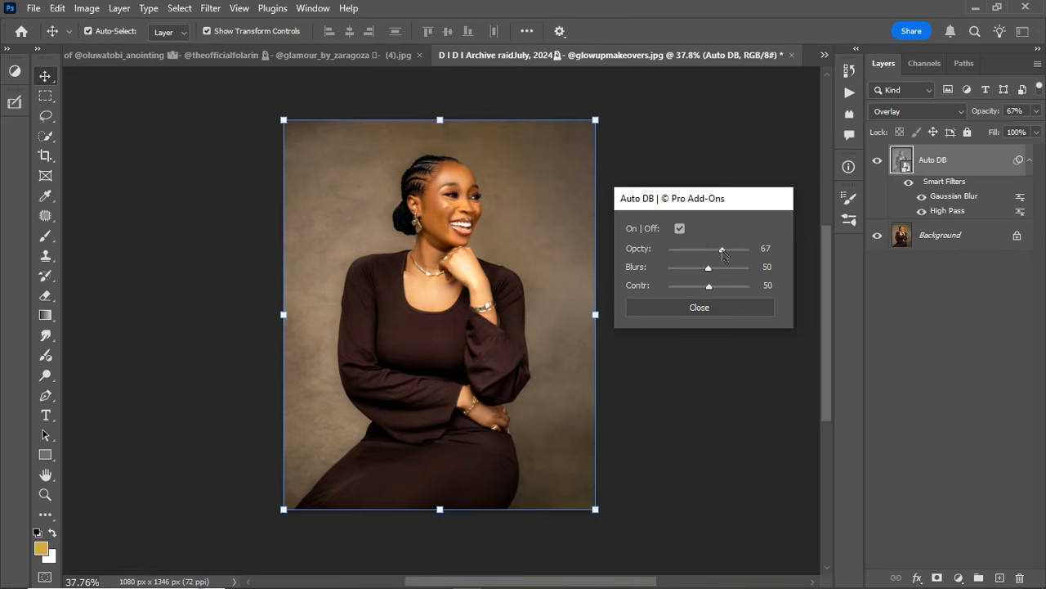
pyautogui.click(679, 229)
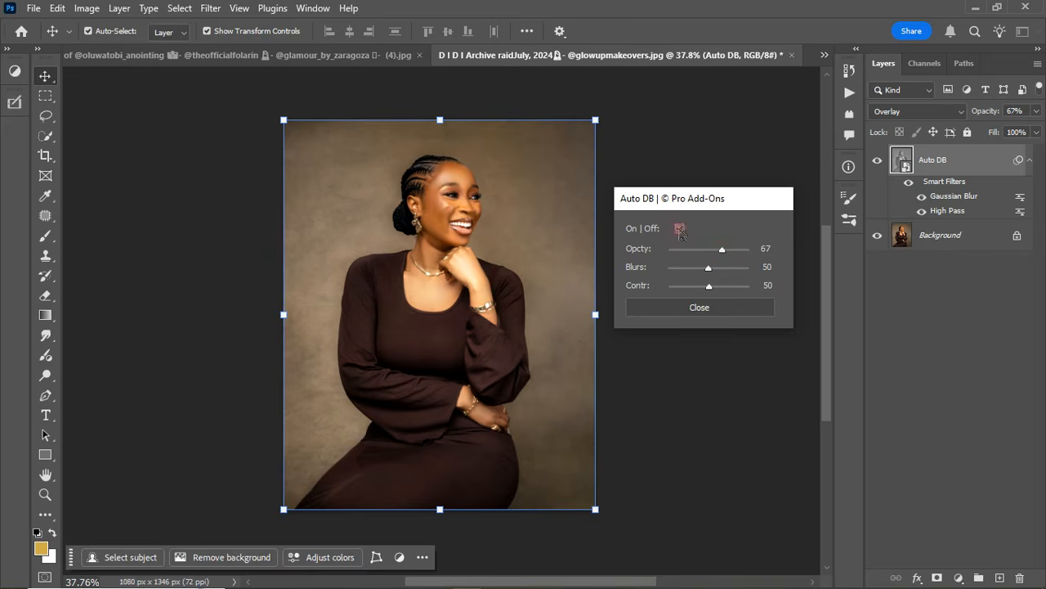
pyautogui.click(679, 229)
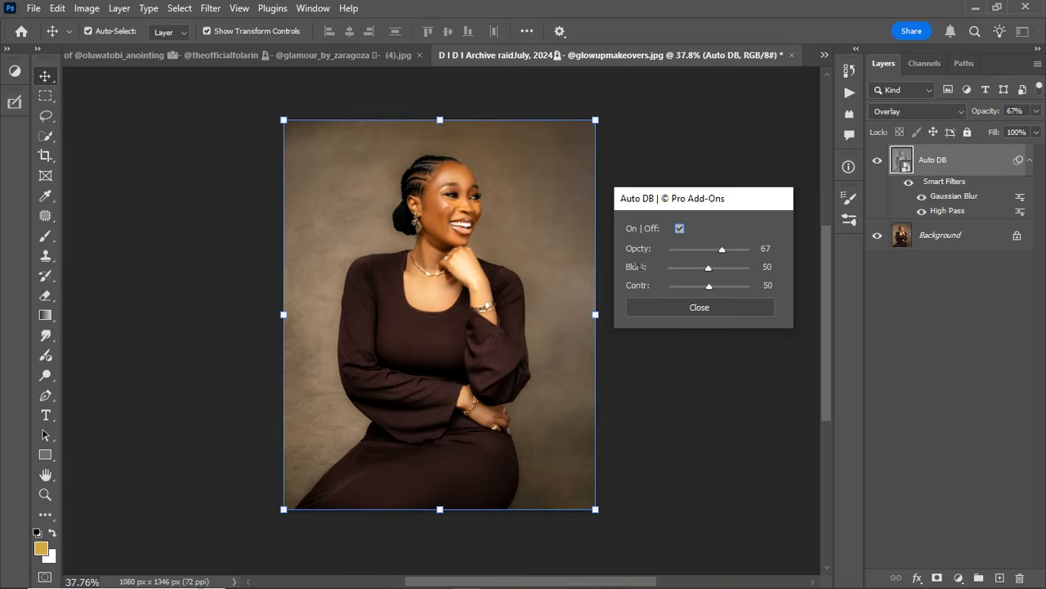
# Try an Auto DB blur of 91, compare the effect off and on, and settle on a blur of 78.
pyautogui.moveTo(708, 269); pyautogui.dragTo(741, 275)
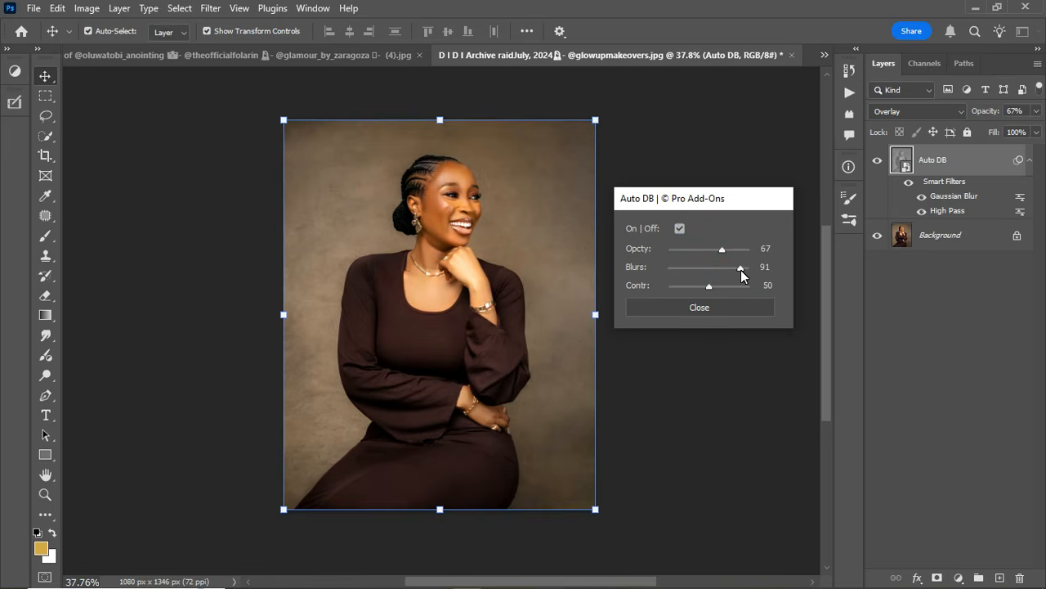
pyautogui.click(679, 228)
pyautogui.click(679, 229)
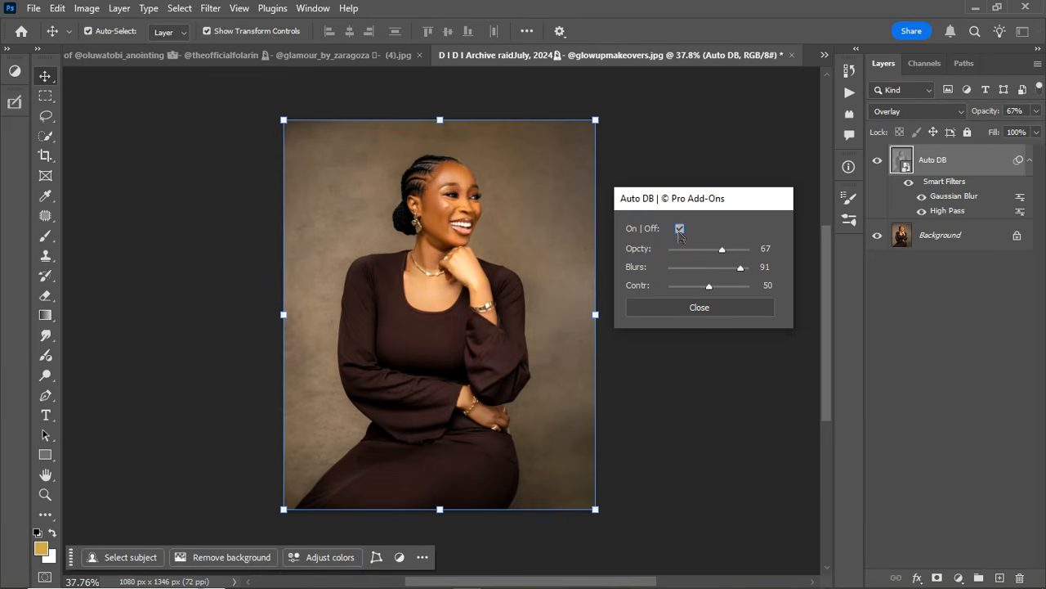
pyautogui.moveTo(741, 268); pyautogui.dragTo(730, 271)
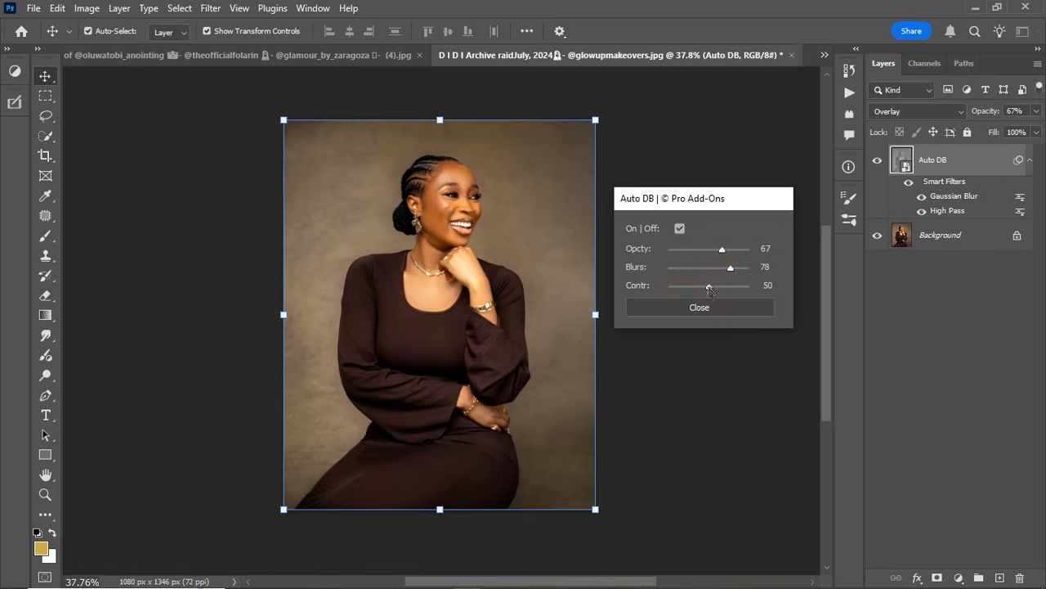
# Try Auto DB contrast values of 16 and 80, settle on 51, compare the effect off and on, and close its settings.
pyautogui.click(683, 289)
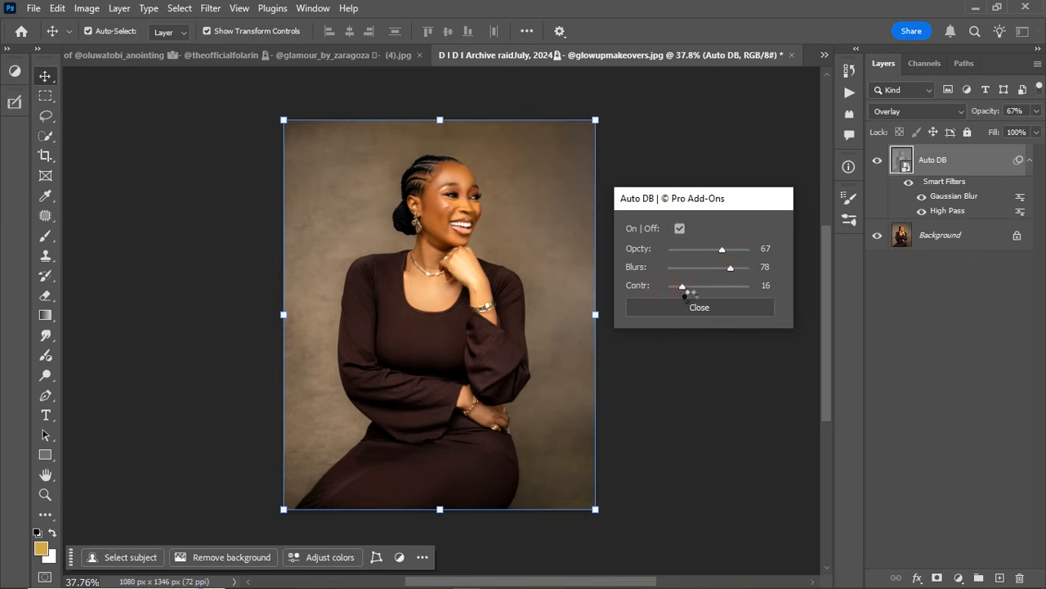
pyautogui.click(679, 229)
pyautogui.click(681, 230)
pyautogui.click(733, 287)
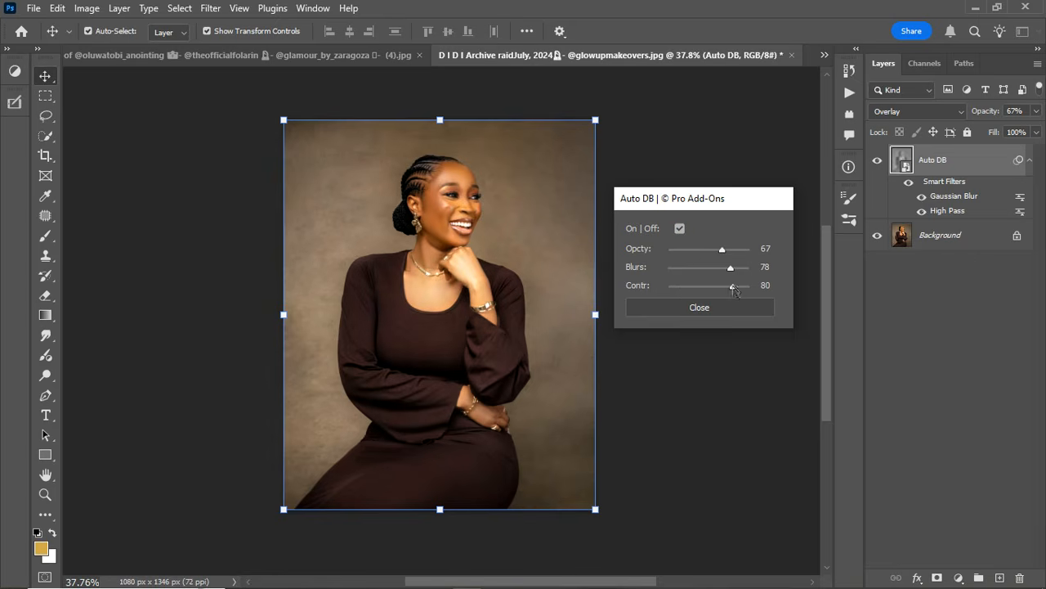
pyautogui.moveTo(728, 287); pyautogui.dragTo(711, 296)
pyautogui.click(680, 229)
pyautogui.click(681, 229)
pyautogui.click(700, 307)
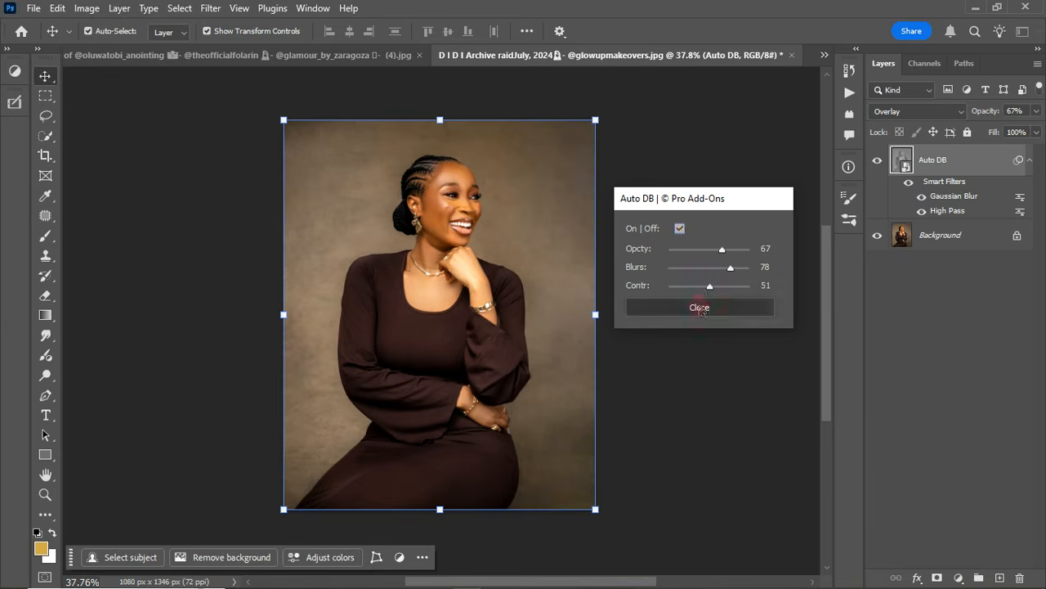
# Compare the brown-dress portrait with the Auto DB layer hidden and shown, both as a whole and close up on the dress.
pyautogui.click(878, 161)
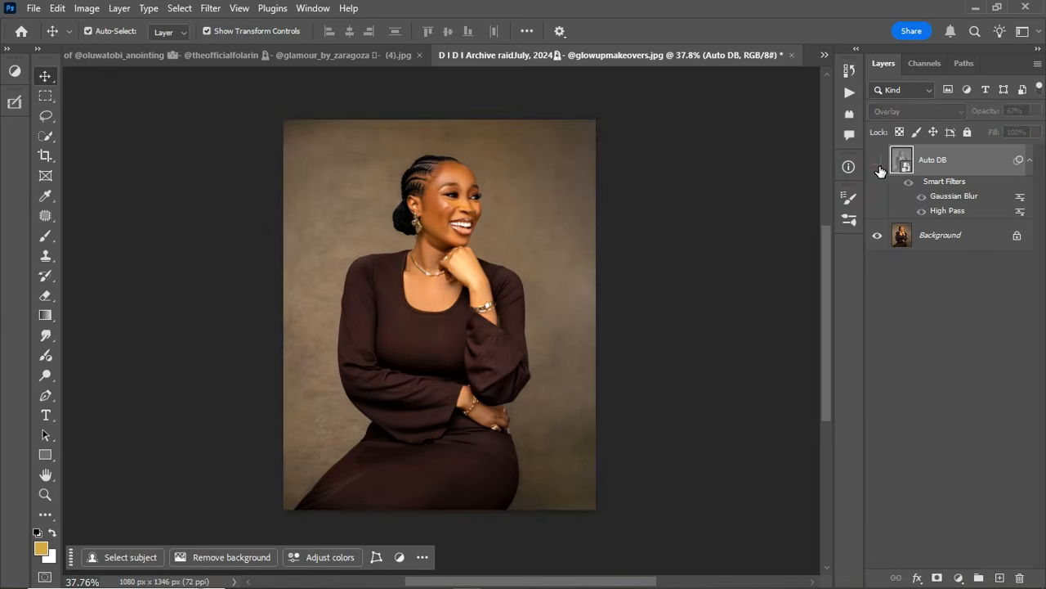
pyautogui.click(878, 162)
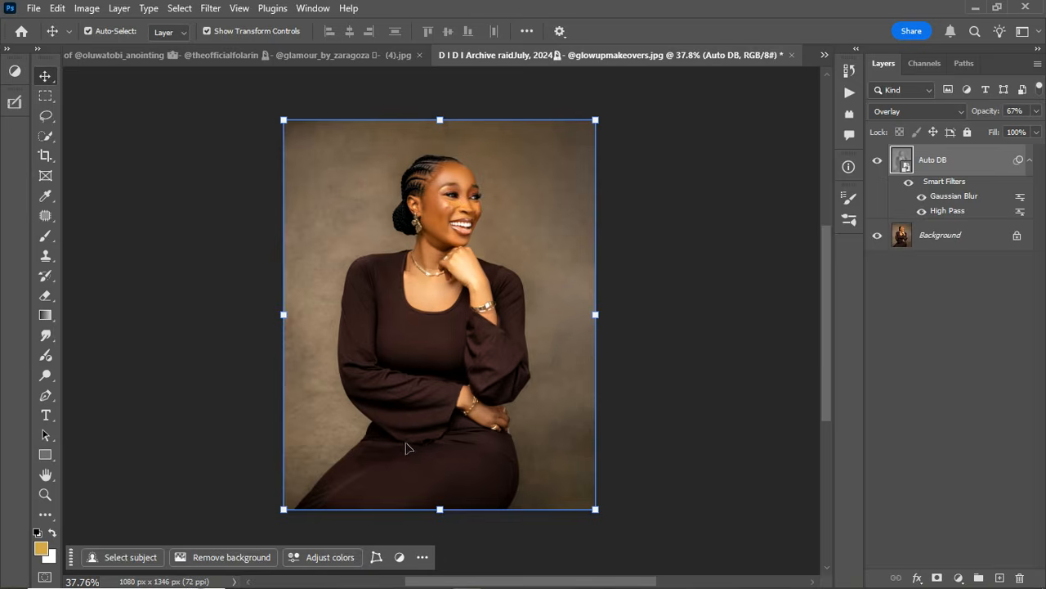
pyautogui.scroll(5, 411, 439)
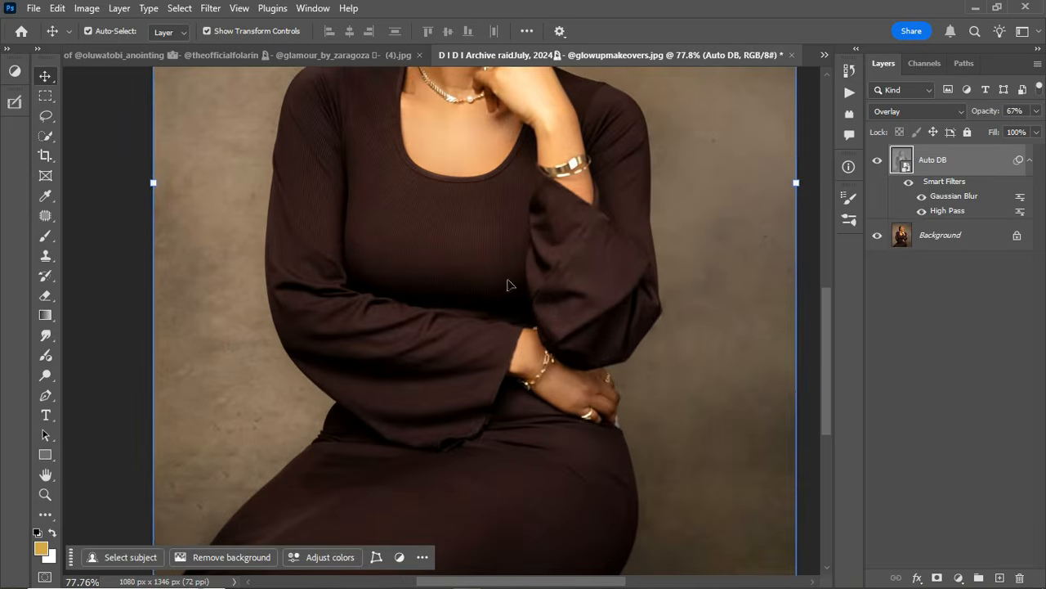
pyautogui.click(878, 162)
pyautogui.click(879, 163)
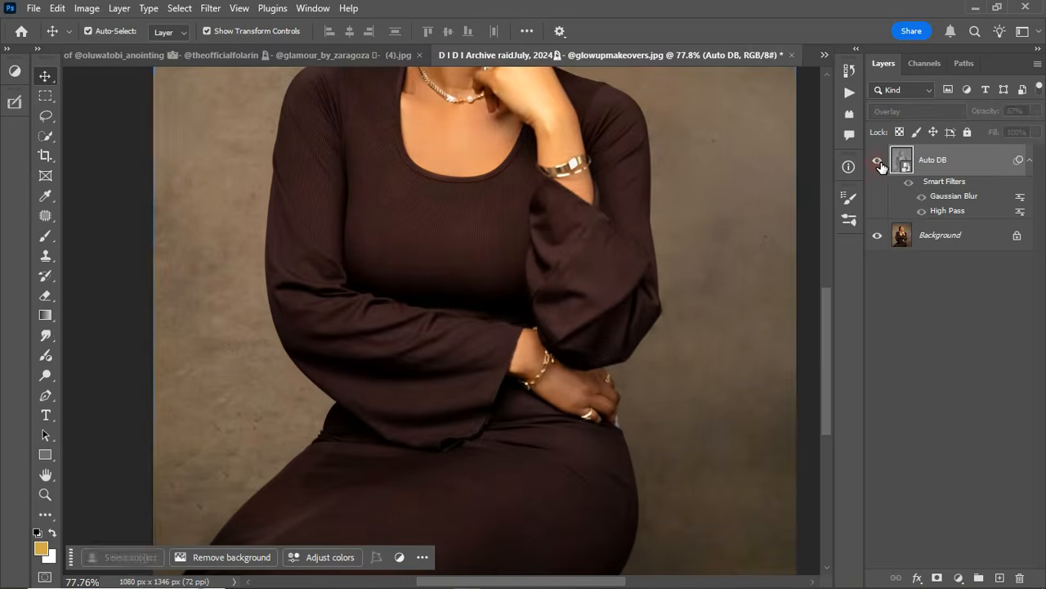
pyautogui.scroll(-2, 464, 299)
pyautogui.scroll(-3, 464, 299)
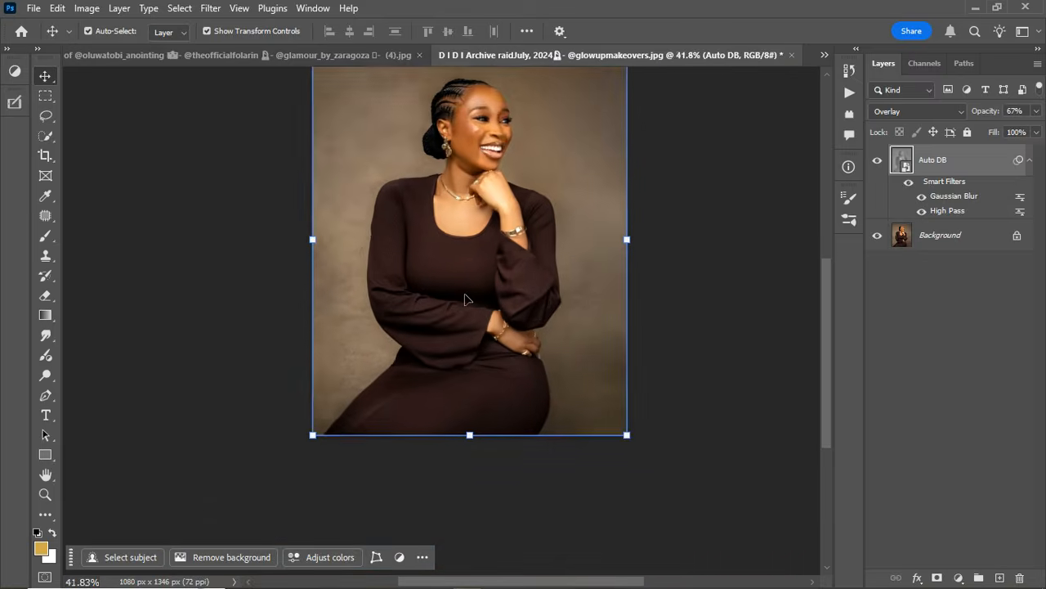
pyautogui.moveTo(826, 325)
pyautogui.mouseDown()
pyautogui.moveTo(832, 288)
pyautogui.moveTo(834, 312)
pyautogui.mouseUp()
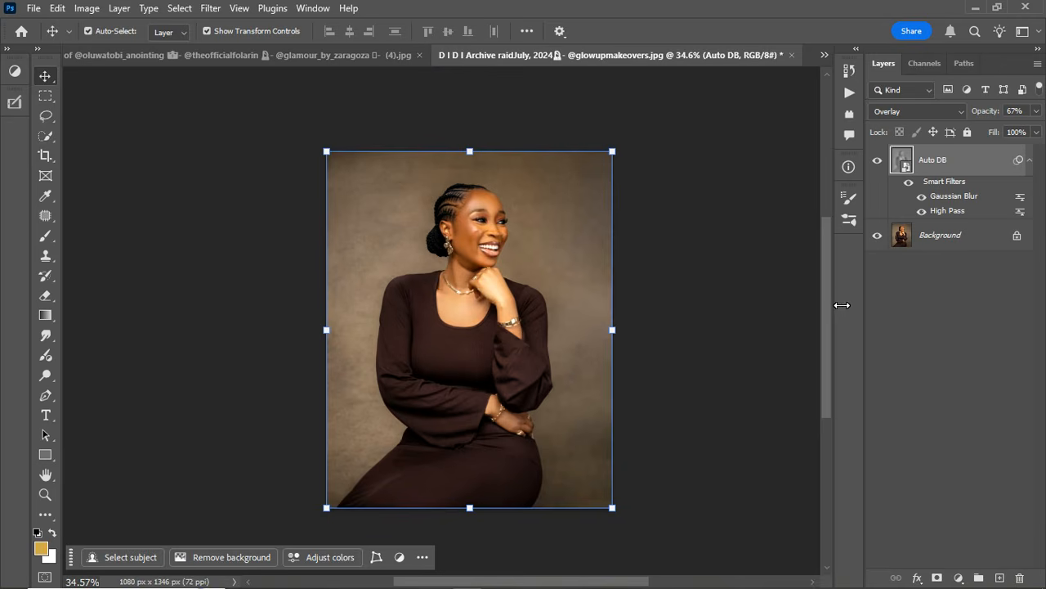